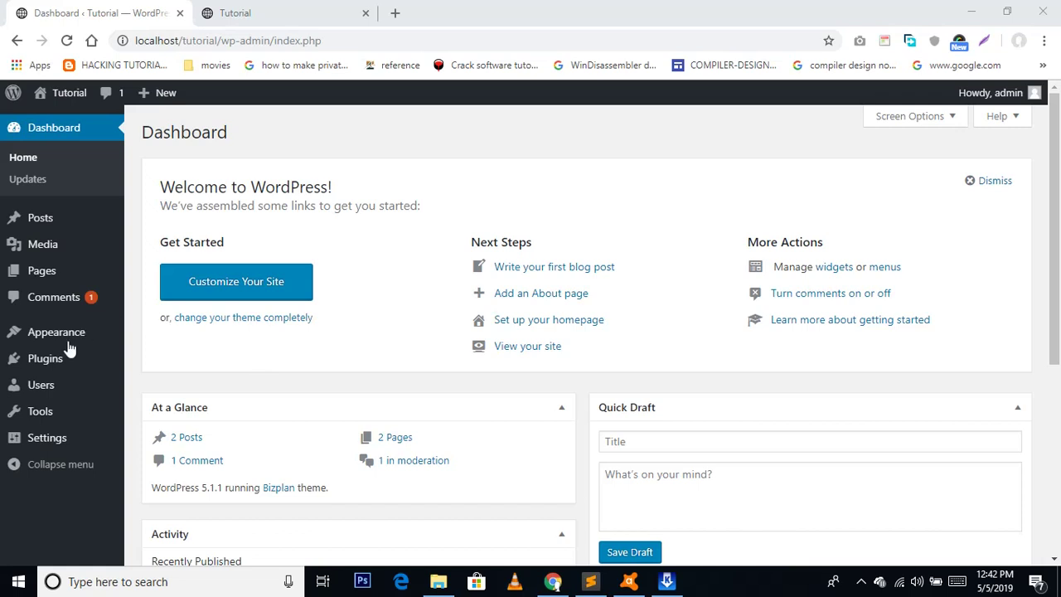
- Open the page for adding new plugins from the list of installed plugins
{"action": "mouse_move", "coordinate": [64, 363]}
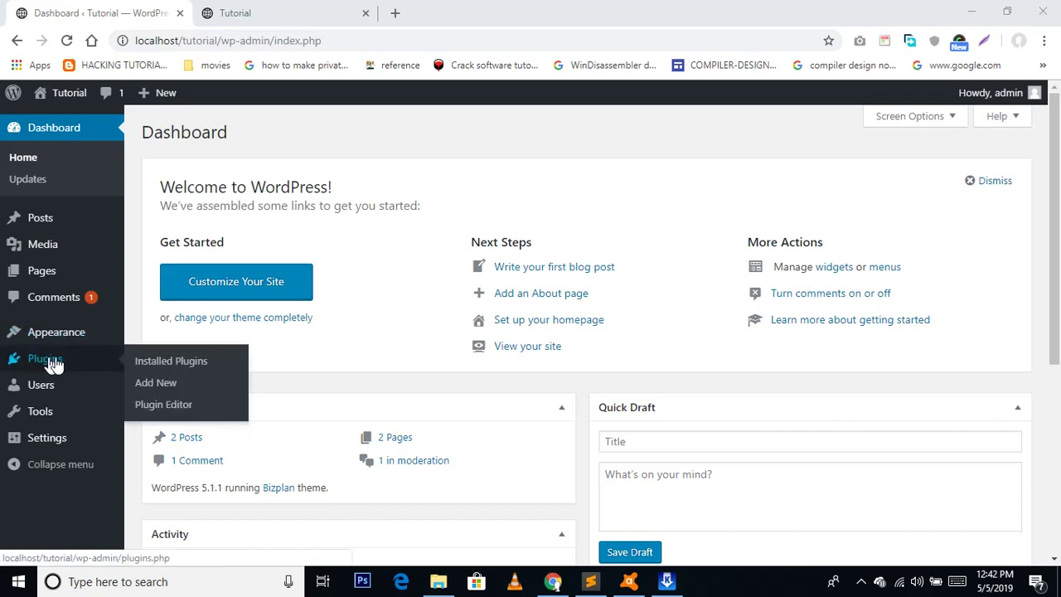
{"action": "left_click", "coordinate": [54, 357]}
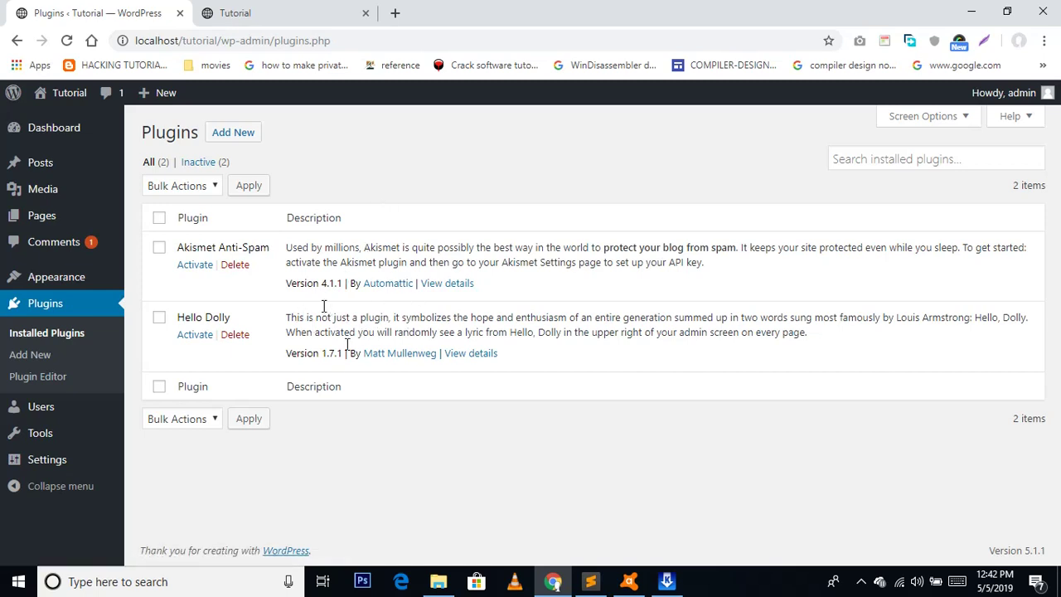
{"action": "left_click", "coordinate": [236, 266]}
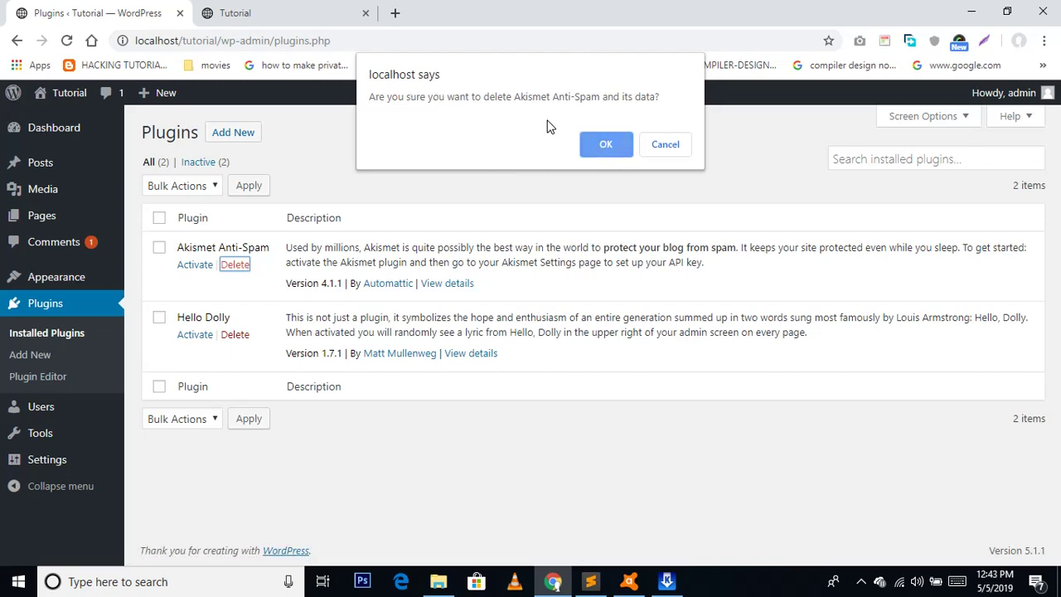
{"action": "left_click", "coordinate": [665, 145]}
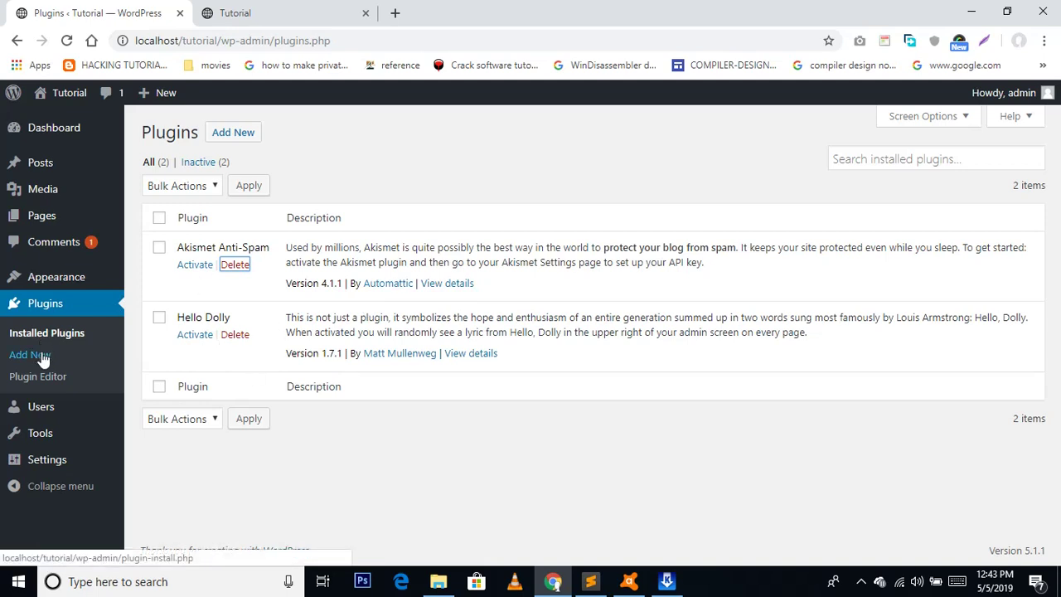
{"action": "left_click", "coordinate": [235, 139]}
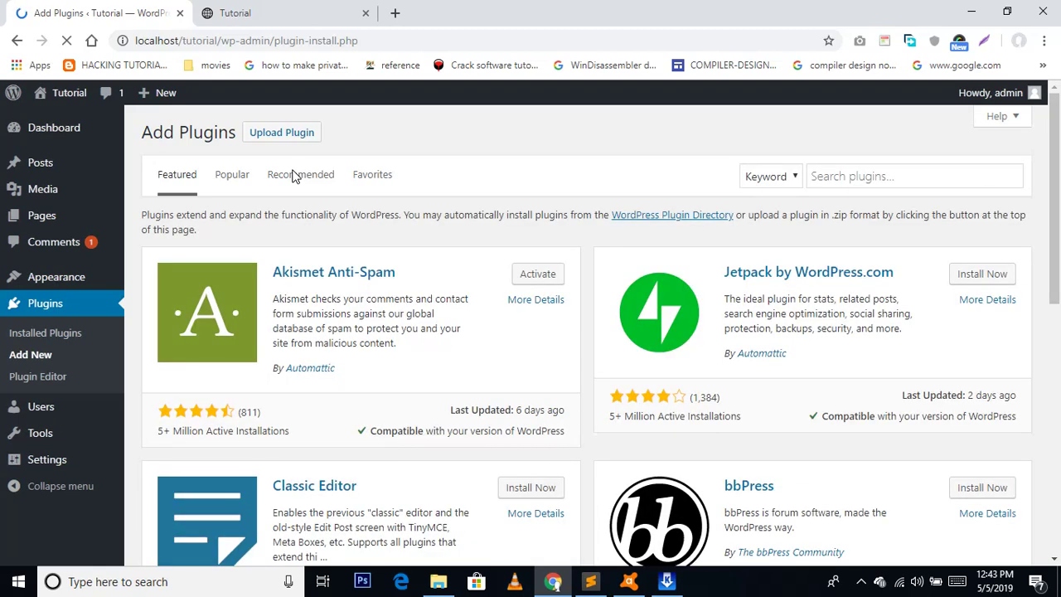
- Try searching the plugin directory for "contact form 7", and return to the initial Add Plugins page
{"action": "left_click", "coordinate": [873, 179]}
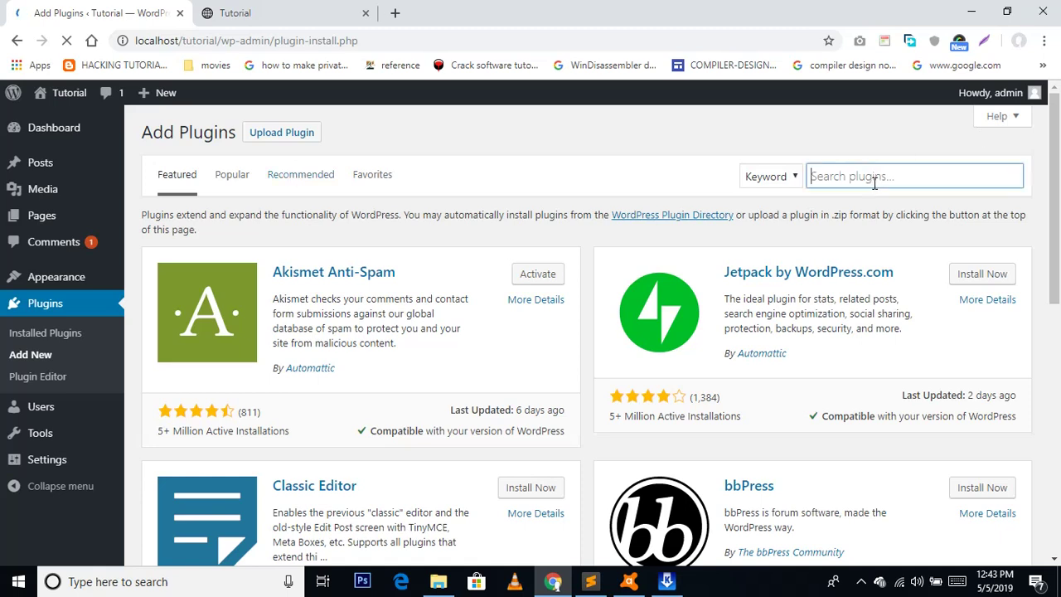
{"action": "type", "text": "m"}
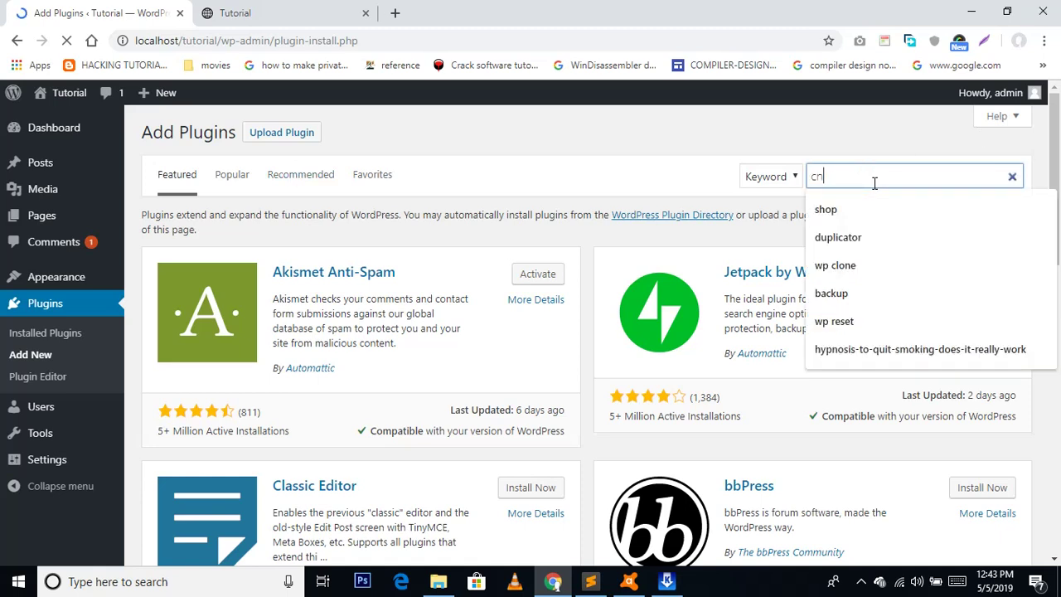
{"action": "key", "text": "BackSpace"}
{"action": "type", "text": "contact"}
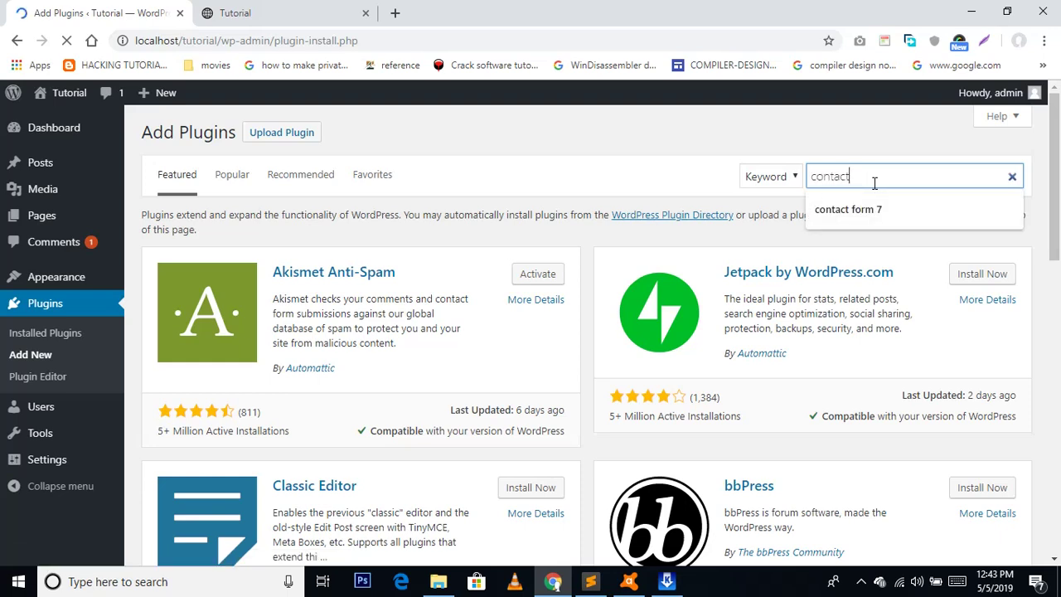
{"action": "type", "text": " form 7"}
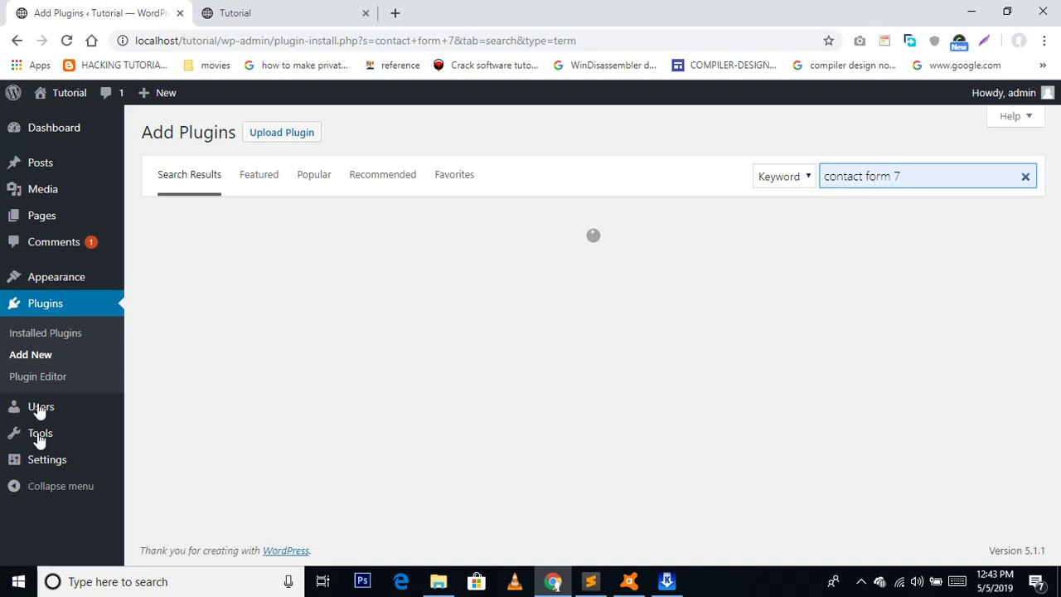
{"action": "left_click", "coordinate": [45, 362]}
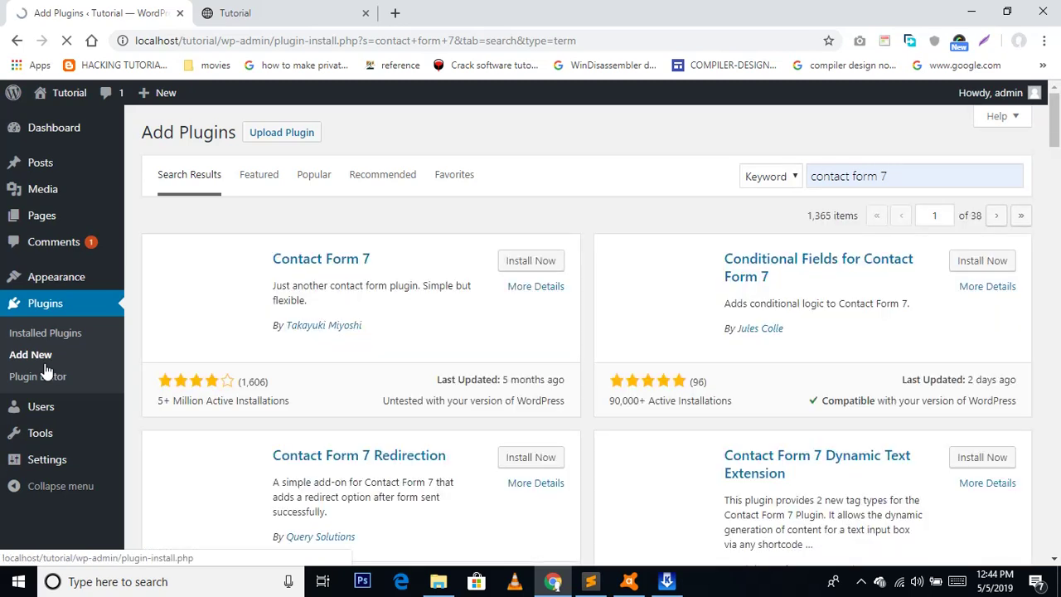
{"action": "left_click", "coordinate": [45, 366]}
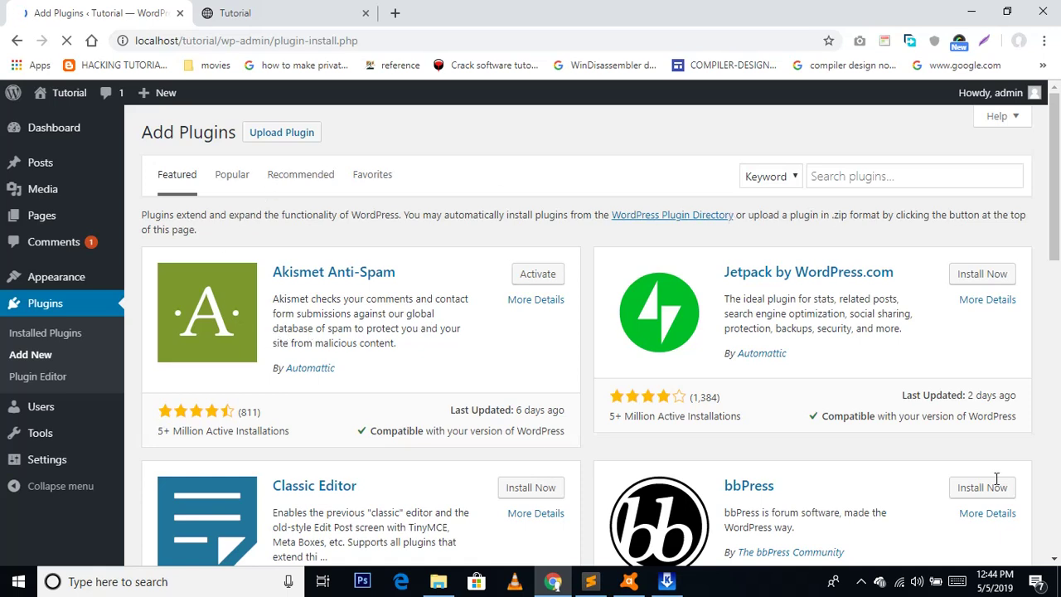
- Install and activate the Contact Form 7 plugin found by searching for "contact form 7"
{"action": "left_click", "coordinate": [867, 184]}
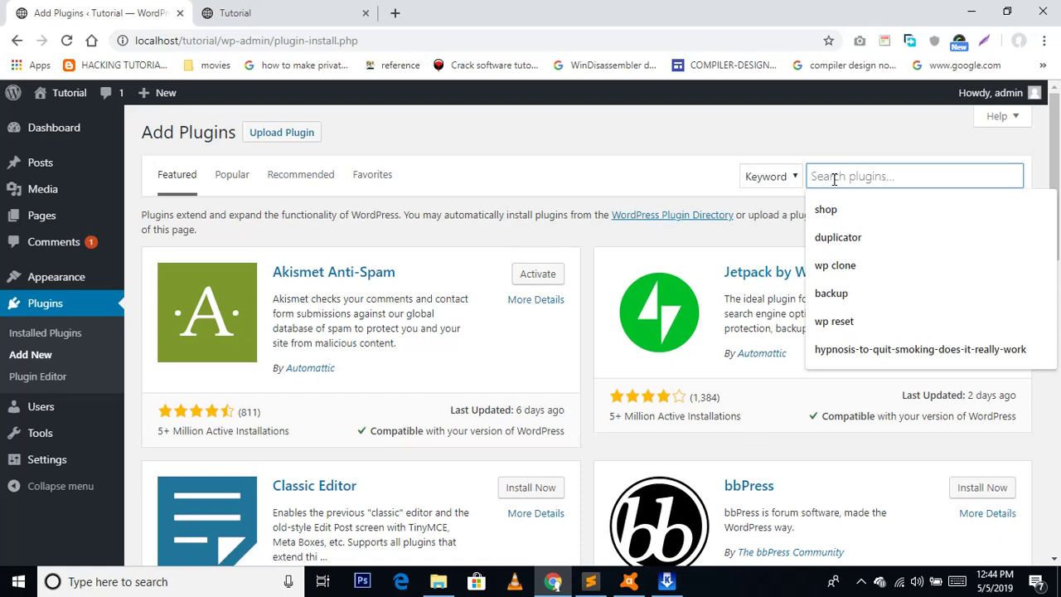
{"action": "type", "text": "contact"}
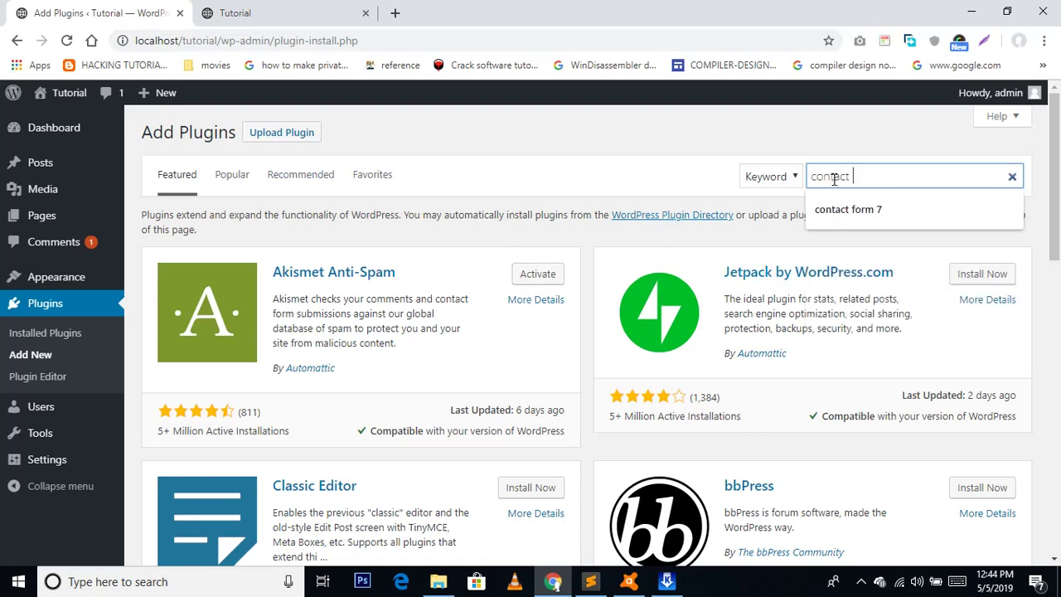
{"action": "key", "text": "Down"}
{"action": "key", "text": "Return"}
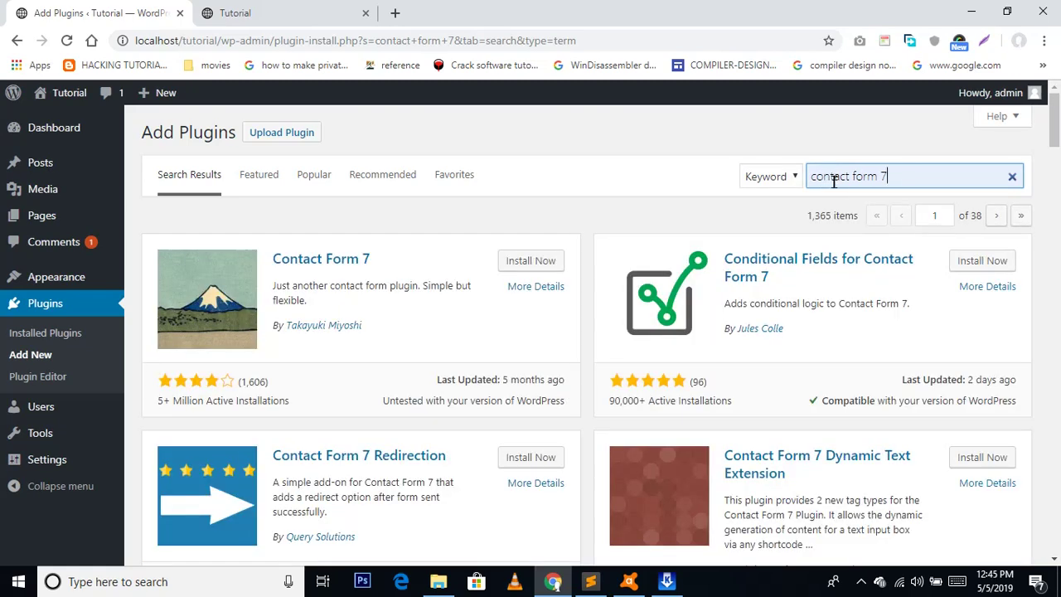
{"action": "left_click", "coordinate": [538, 261]}
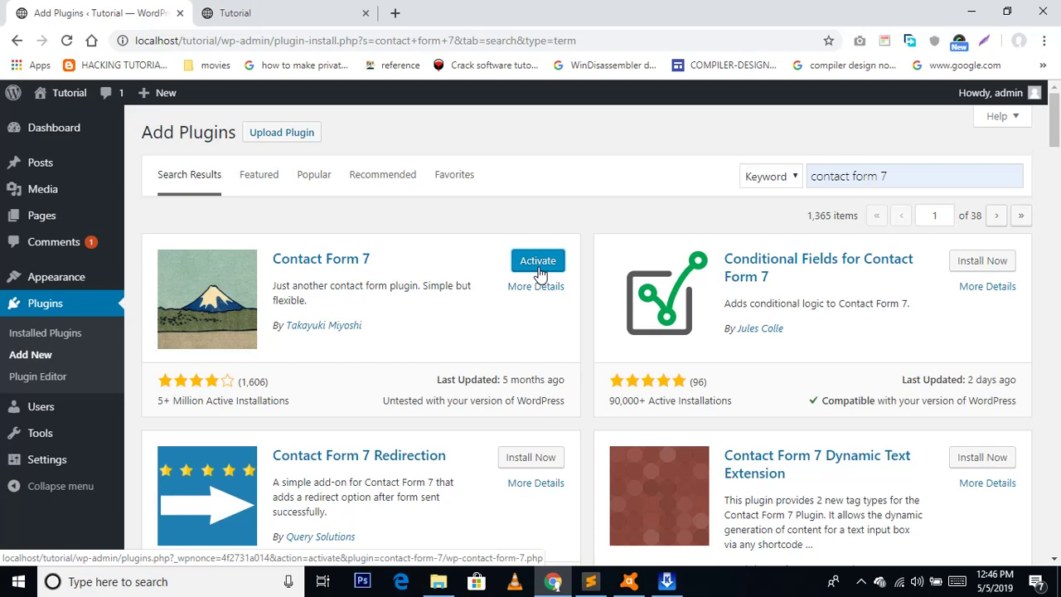
{"action": "left_click", "coordinate": [539, 270]}
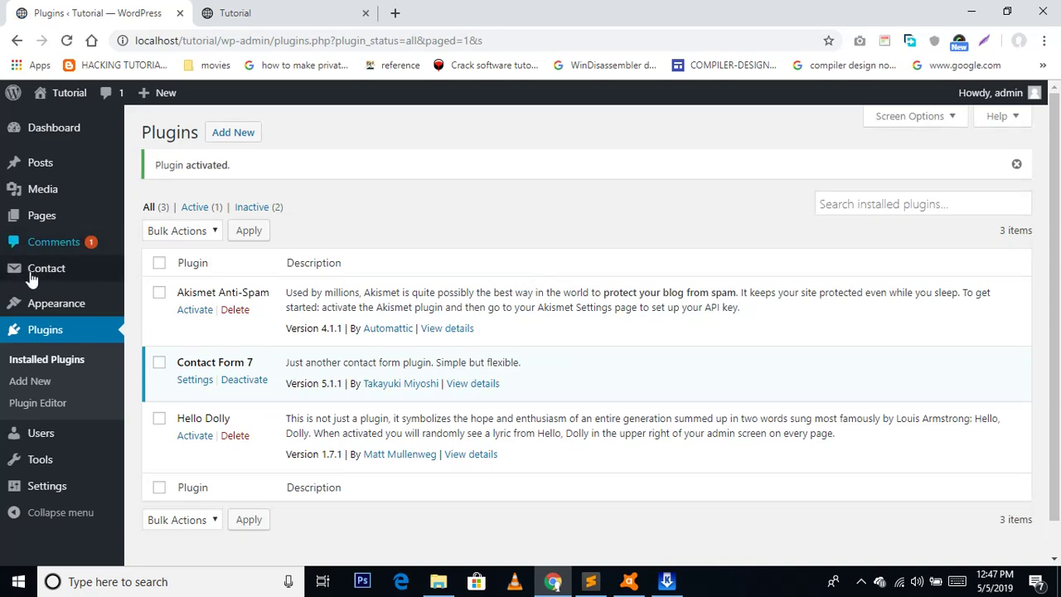
- Open "Contact form 1" for editing in a separate browser tab from the list of contact forms
{"action": "mouse_move", "coordinate": [32, 279]}
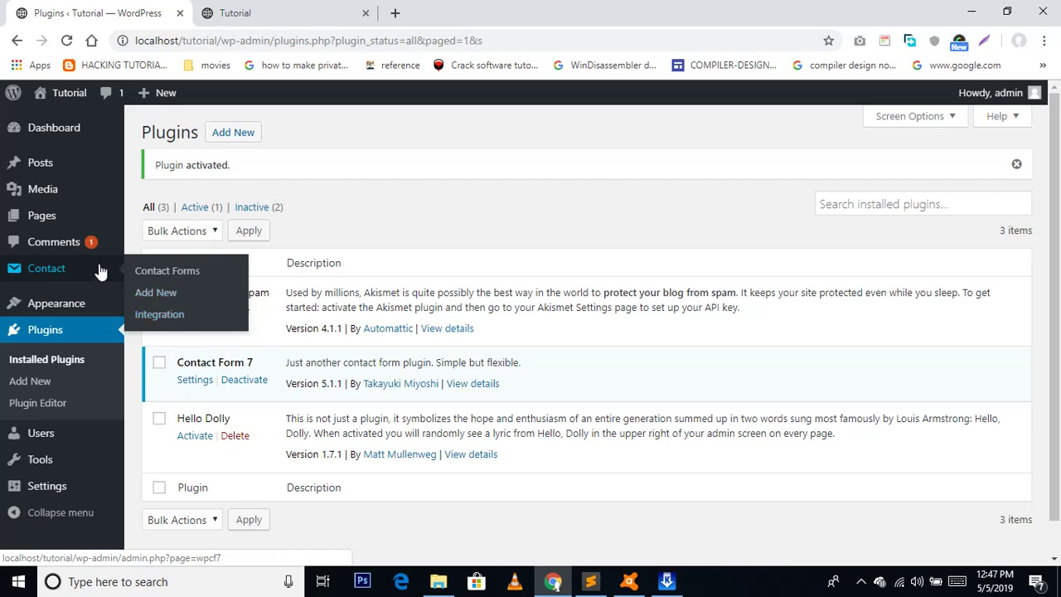
{"action": "left_click", "coordinate": [155, 282]}
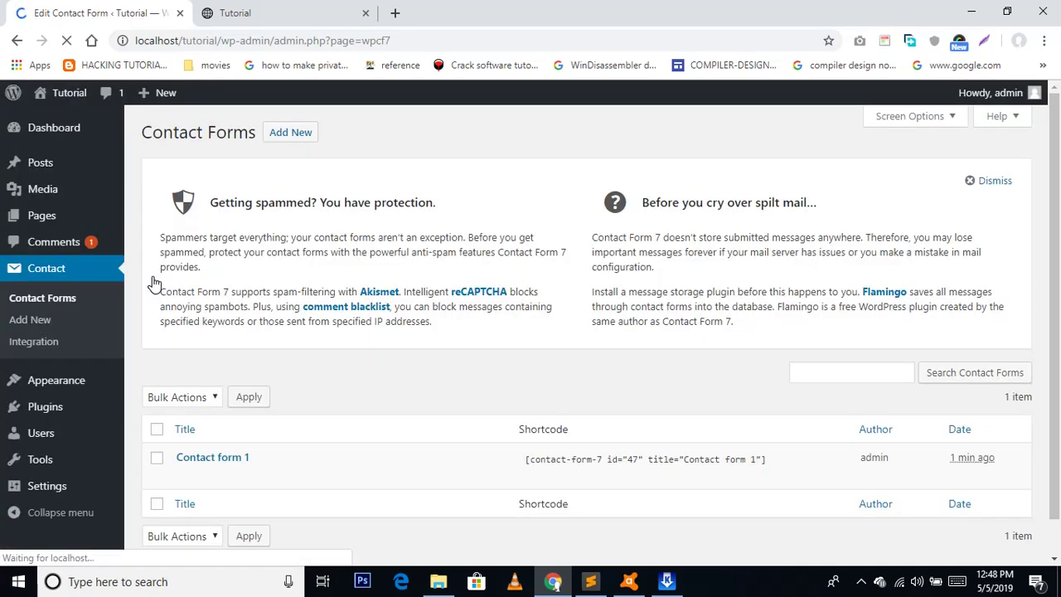
{"action": "scroll", "coordinate": [204, 362], "scroll_direction": "down", "scroll_amount": 1}
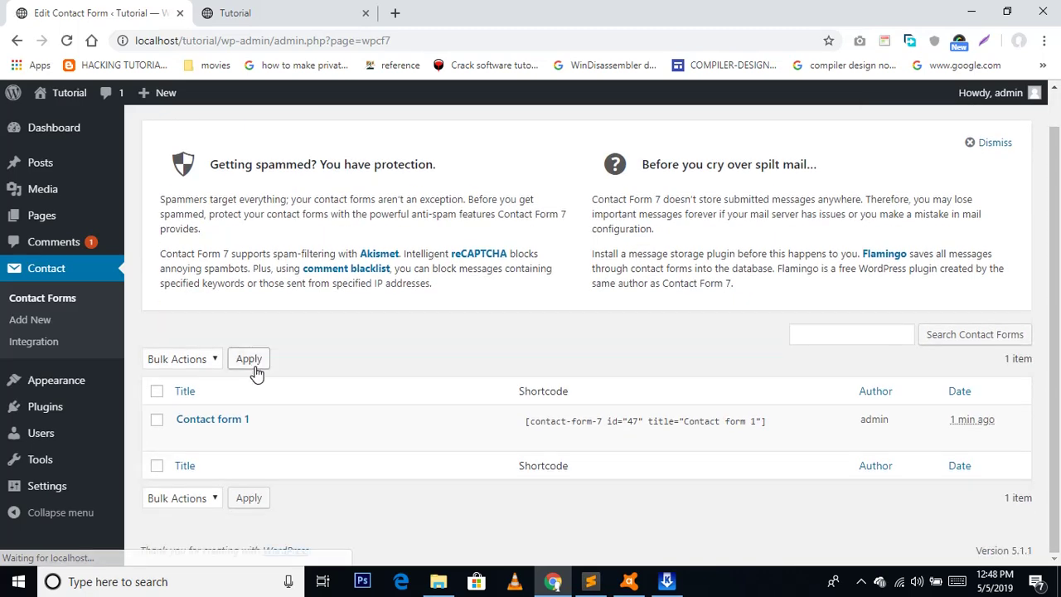
{"action": "middle_click", "coordinate": [184, 440]}
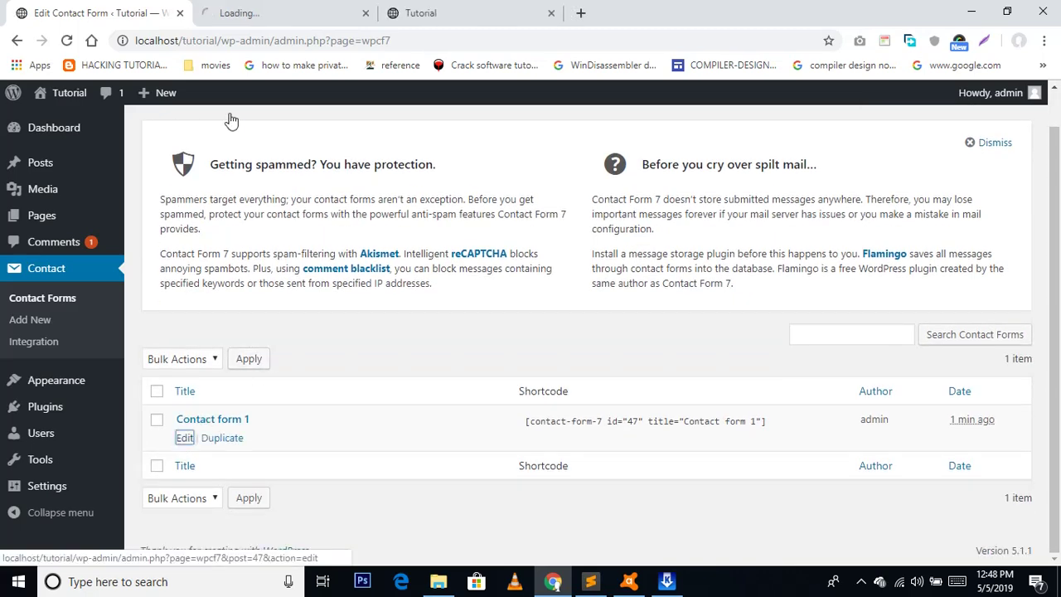
{"action": "left_click", "coordinate": [201, 8]}
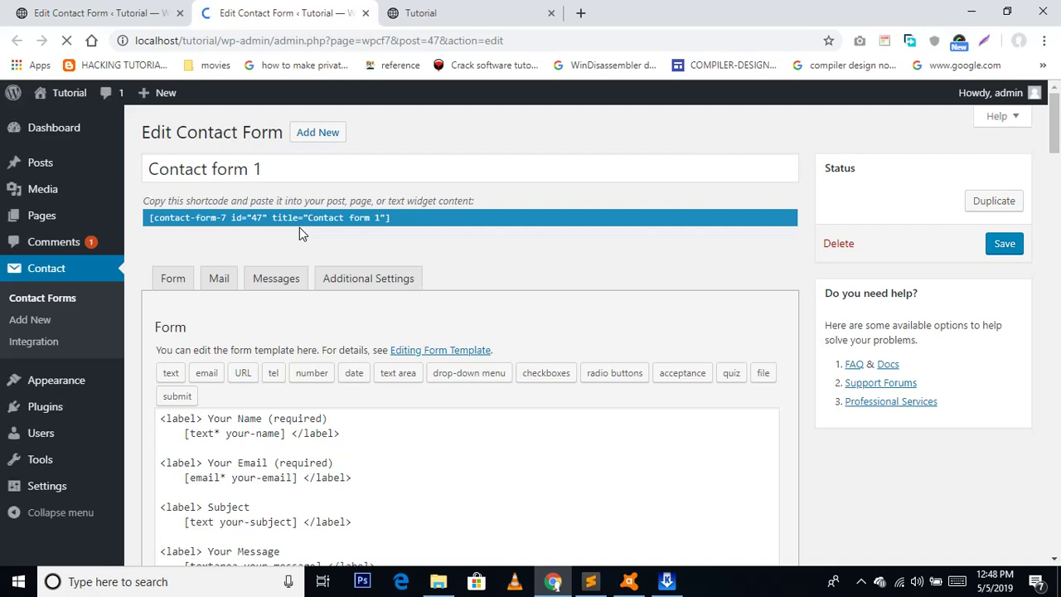
- Examine the form template and the mail template of "Contact form 1"
{"action": "scroll", "coordinate": [295, 239], "scroll_direction": "down", "scroll_amount": 2}
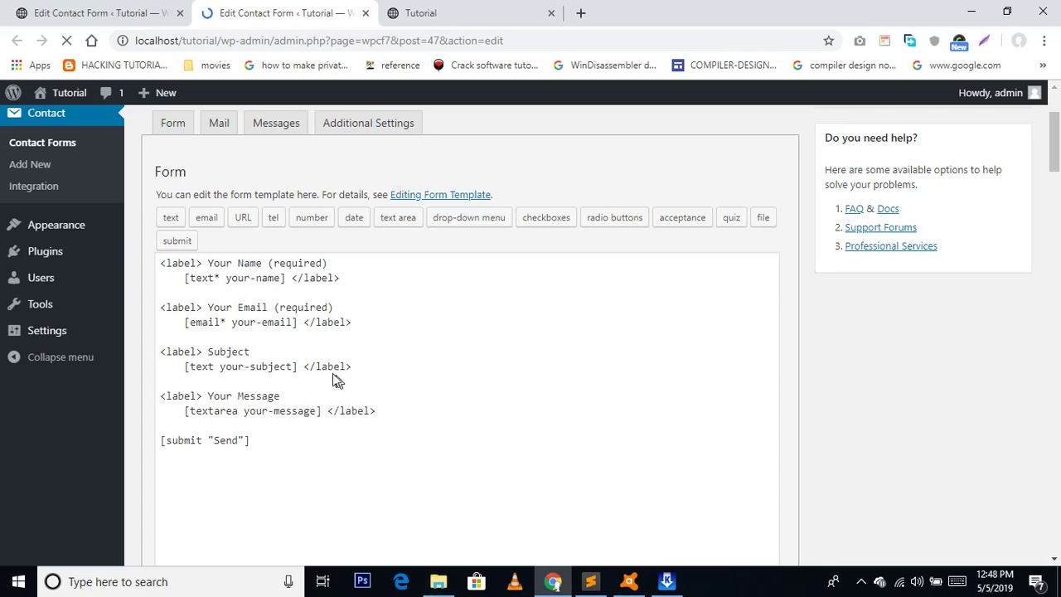
{"action": "scroll", "coordinate": [323, 365], "scroll_direction": "up", "scroll_amount": 2}
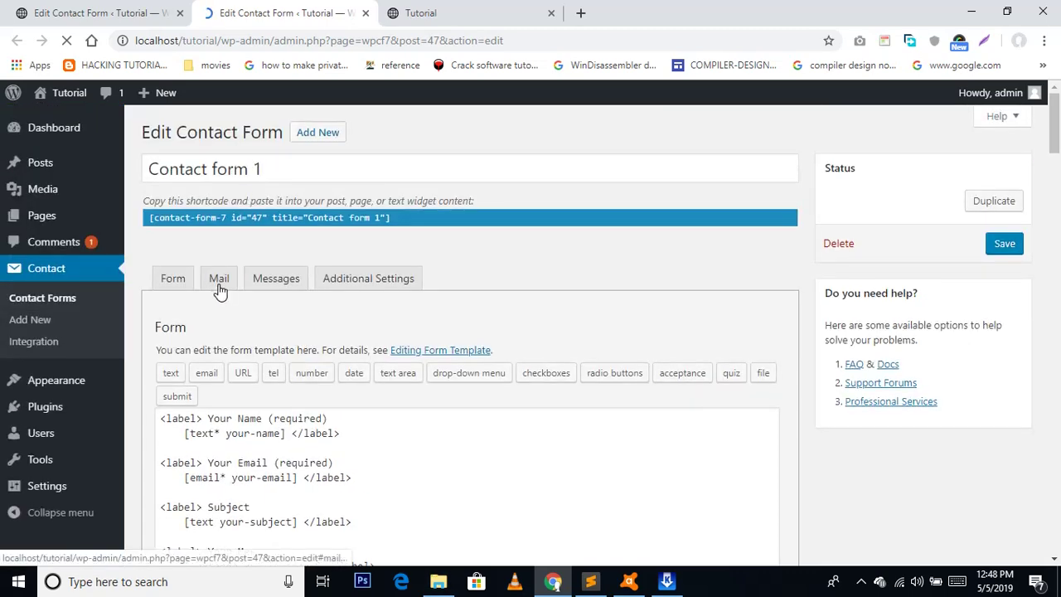
{"action": "left_click", "coordinate": [219, 280]}
{"action": "scroll", "coordinate": [220, 292], "scroll_direction": "down", "scroll_amount": 1}
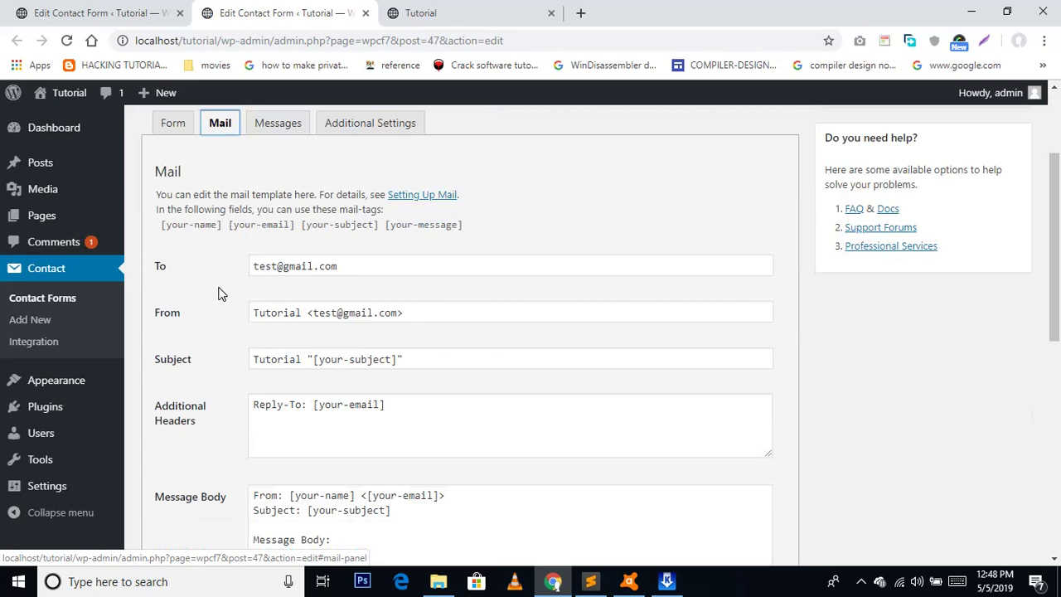
{"action": "scroll", "coordinate": [220, 293], "scroll_direction": "down", "scroll_amount": 1}
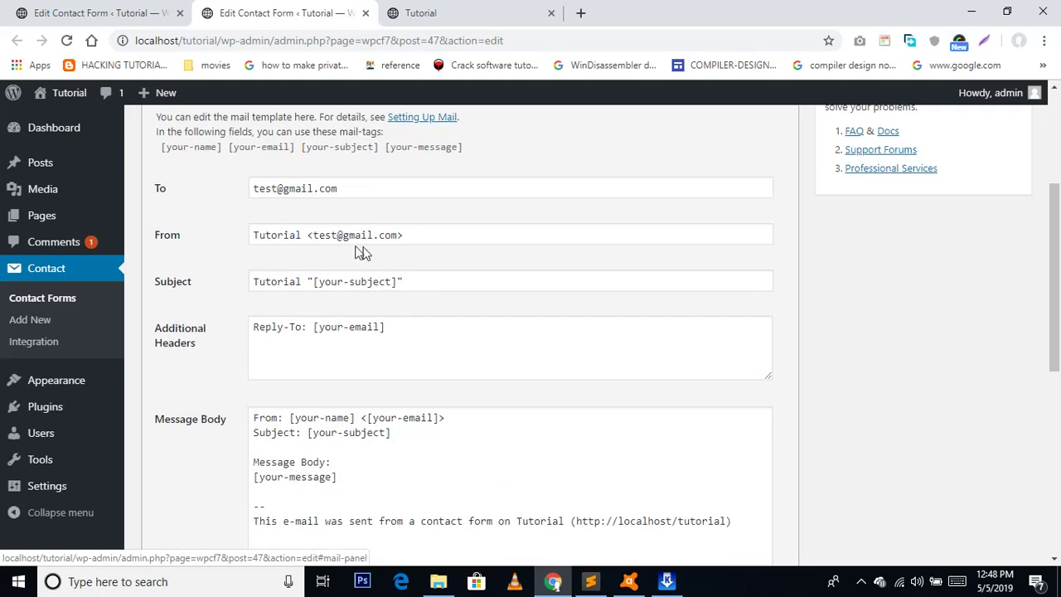
{"action": "scroll", "coordinate": [214, 306], "scroll_direction": "up", "scroll_amount": 1}
{"action": "scroll", "coordinate": [215, 304], "scroll_direction": "up", "scroll_amount": 2}
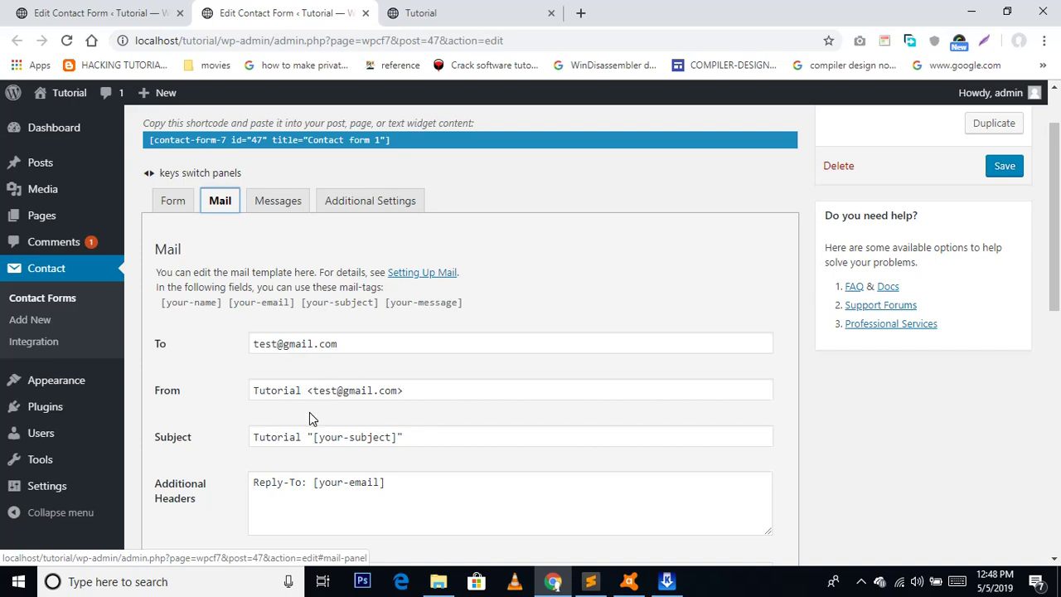
- Return to the form template and select the shortcode [contact-form-7 id="47" title="Contact form 1"]
{"action": "left_click", "coordinate": [174, 203]}
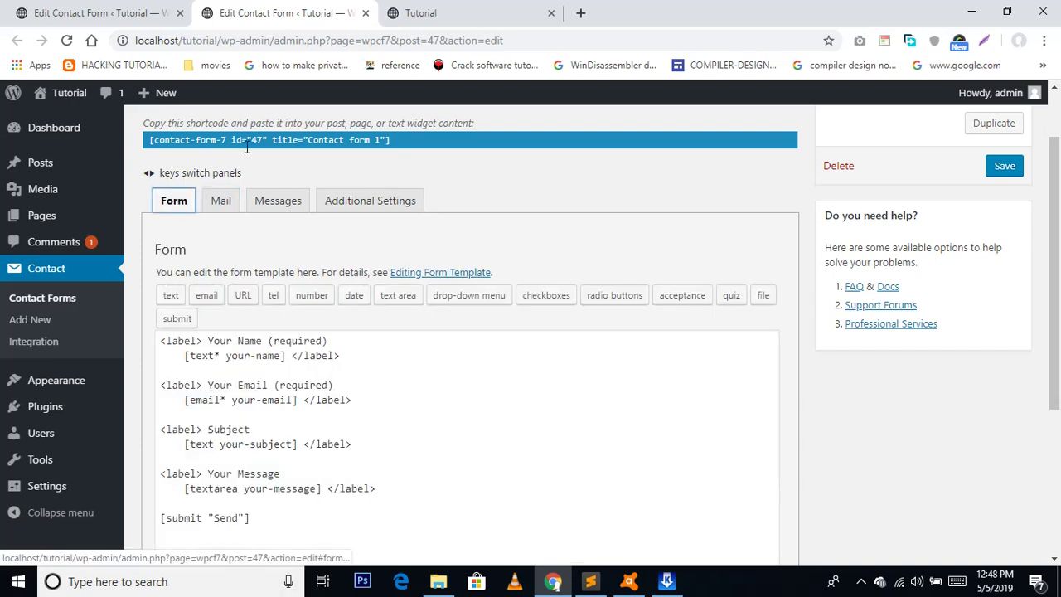
{"action": "left_click", "coordinate": [247, 146]}
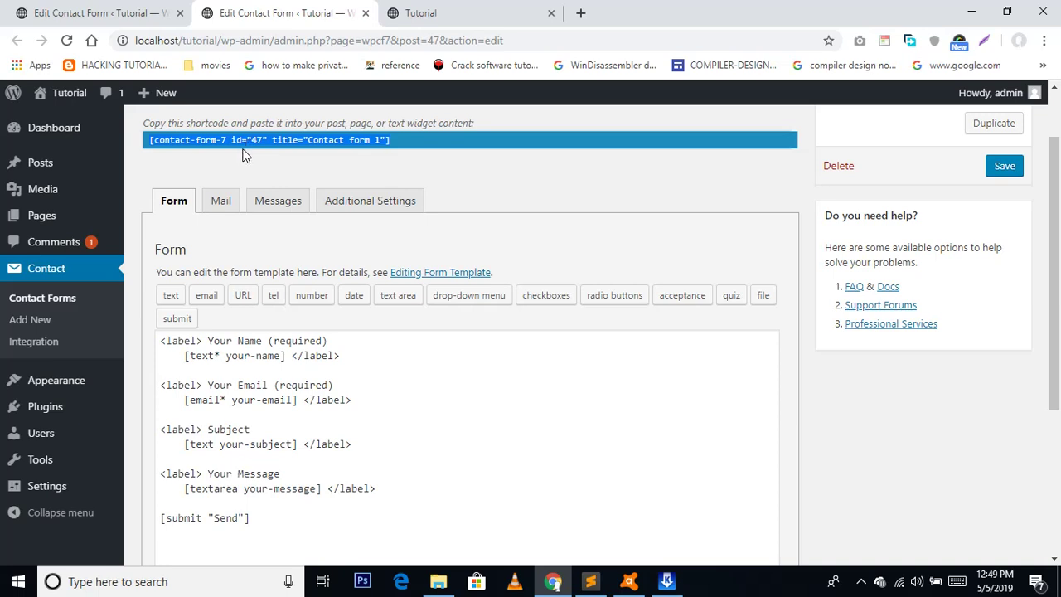
{"action": "scroll", "coordinate": [242, 156], "scroll_direction": "up", "scroll_amount": 1}
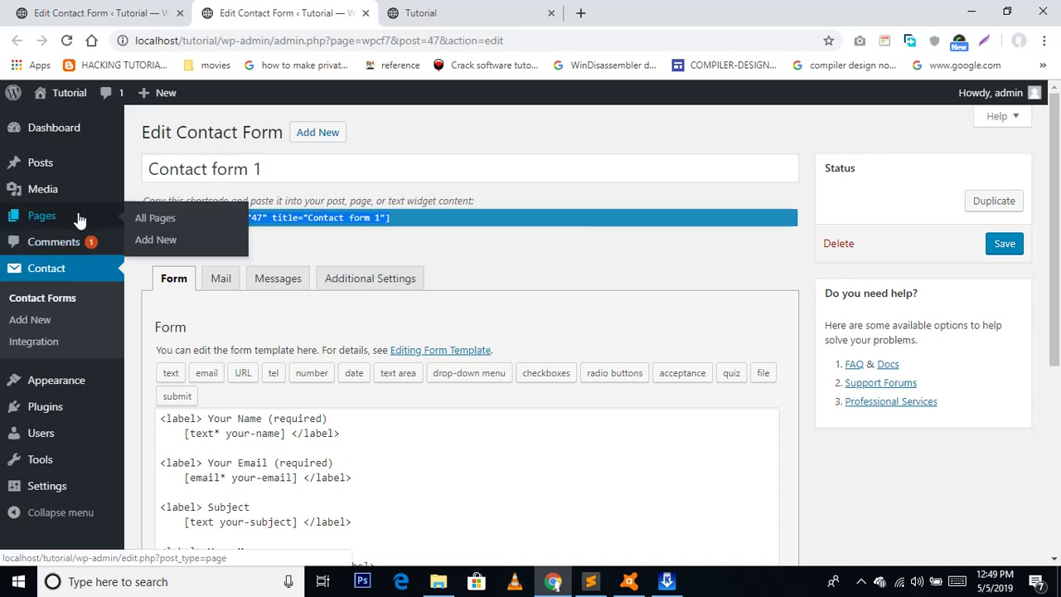
- Create a new page in a separate browser tab and title it "Contact us"
{"action": "mouse_move", "coordinate": [145, 93]}
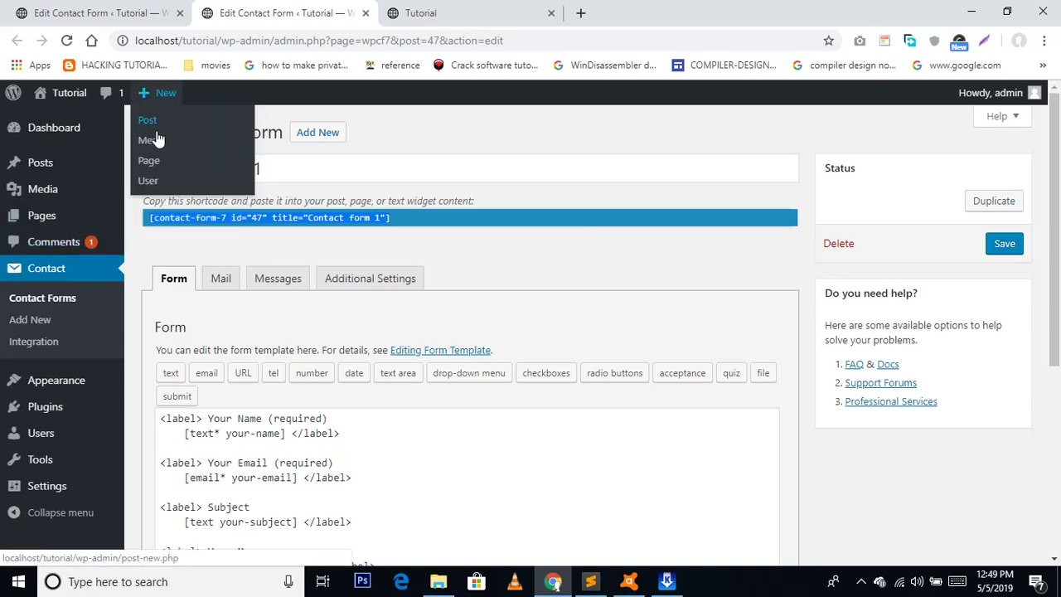
{"action": "right_click", "coordinate": [151, 165]}
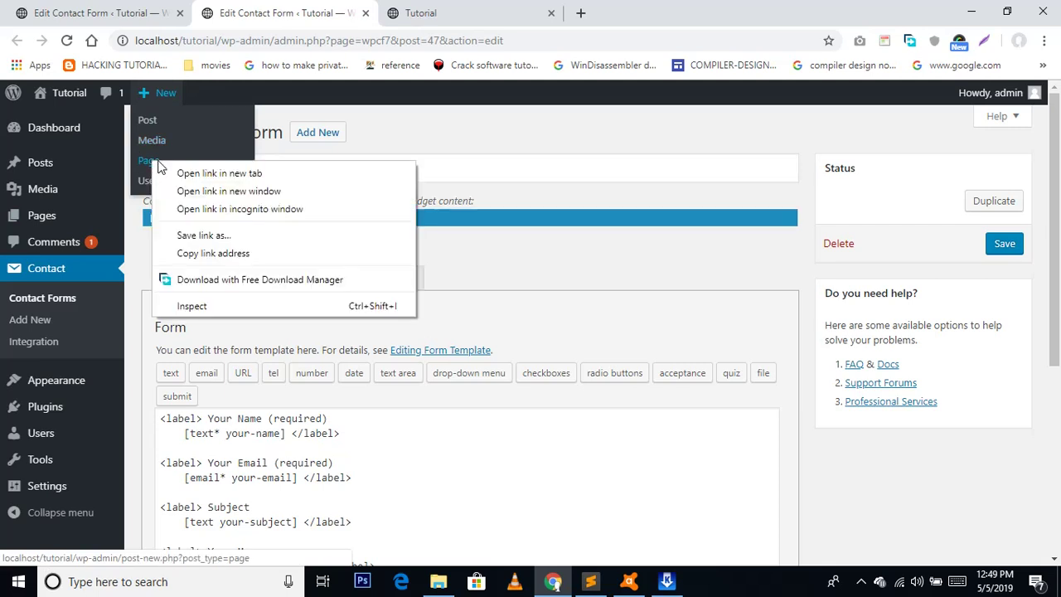
{"action": "left_click", "coordinate": [208, 179]}
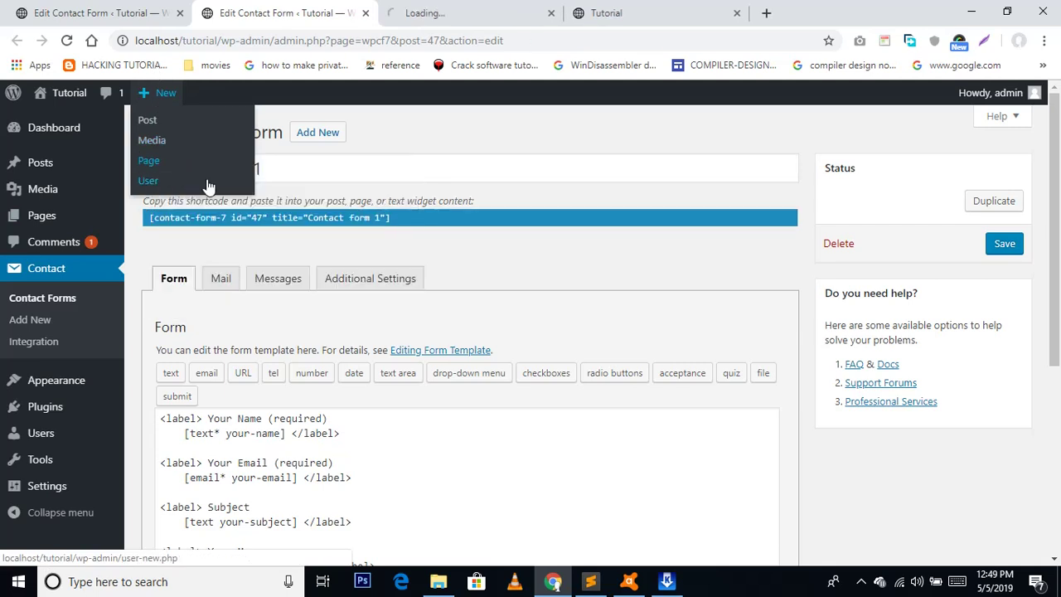
{"action": "left_click", "coordinate": [417, 7]}
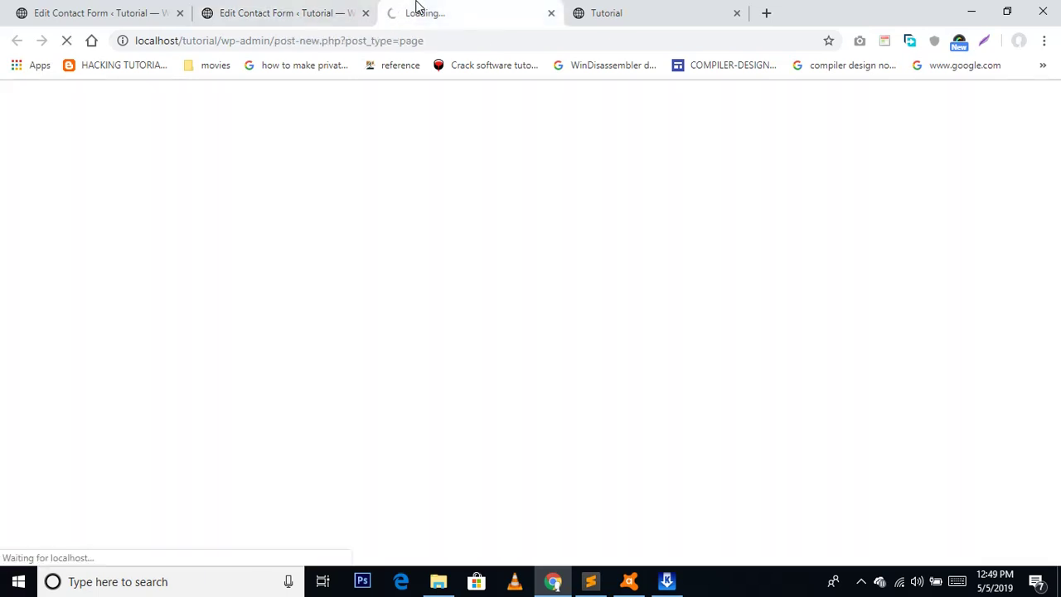
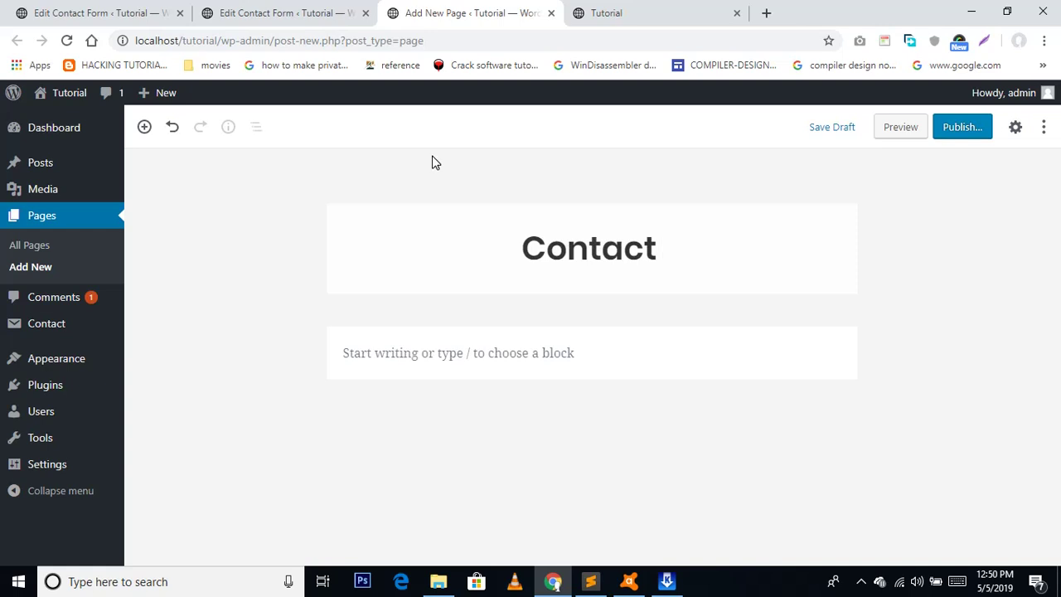
{"action": "type", "text": "us"}
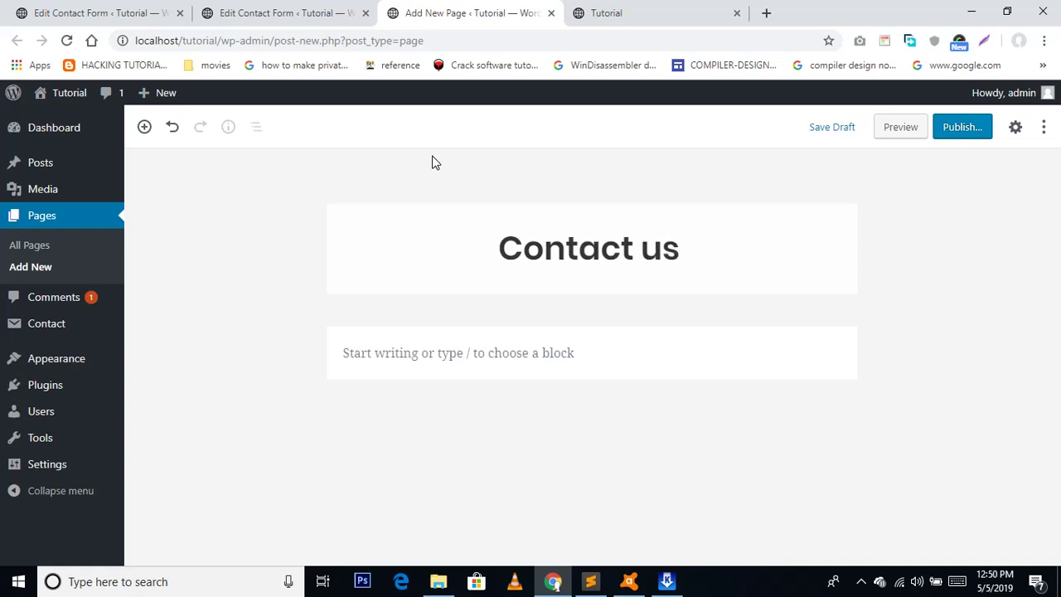
- Add a Shortcode block below the "Contact us" title containing [contact-form-7 id="47" title="Contact form 1"]
{"action": "right_click", "coordinate": [431, 161]}
{"action": "left_click", "coordinate": [370, 367]}
{"action": "left_click", "coordinate": [429, 400]}
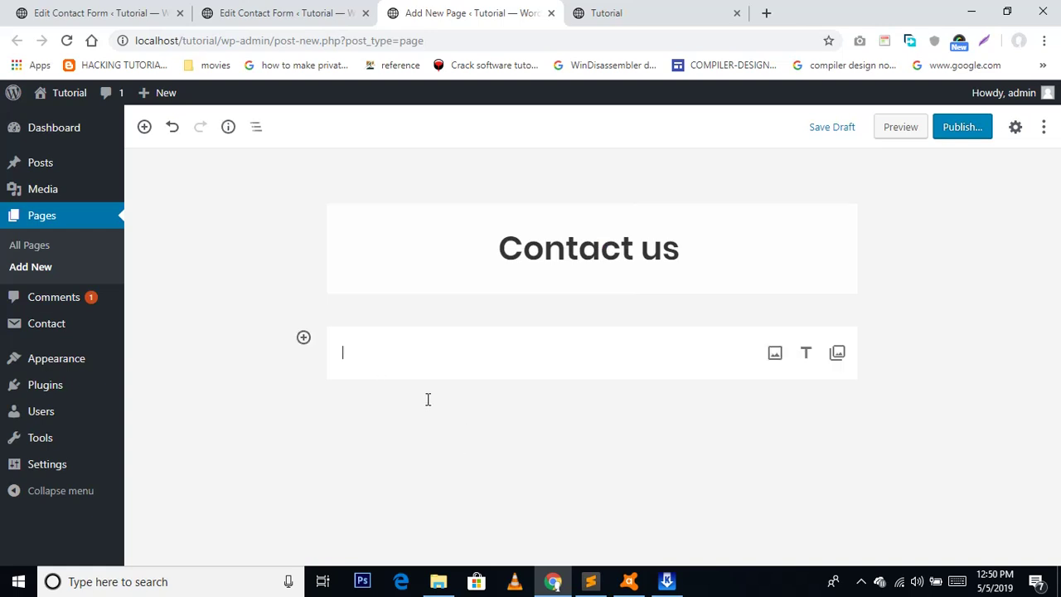
{"action": "left_click", "coordinate": [303, 338]}
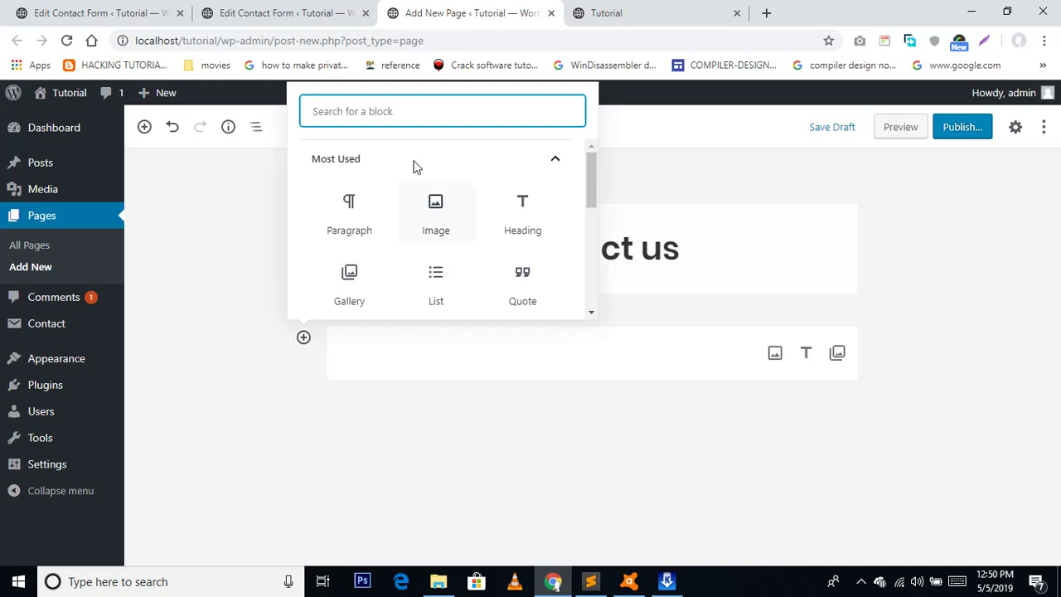
{"action": "type", "text": "short"}
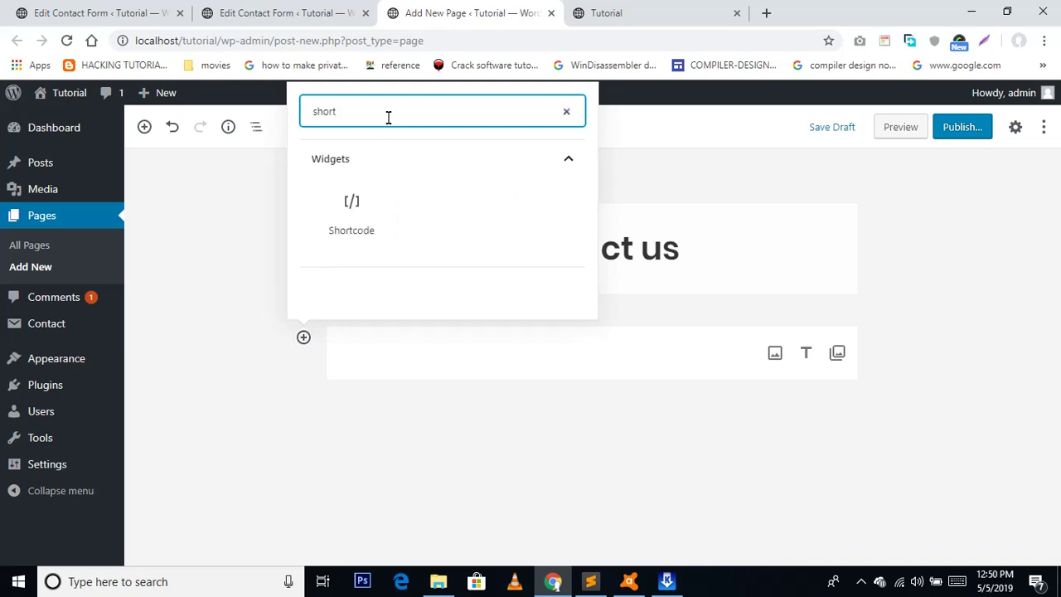
{"action": "left_click", "coordinate": [358, 222]}
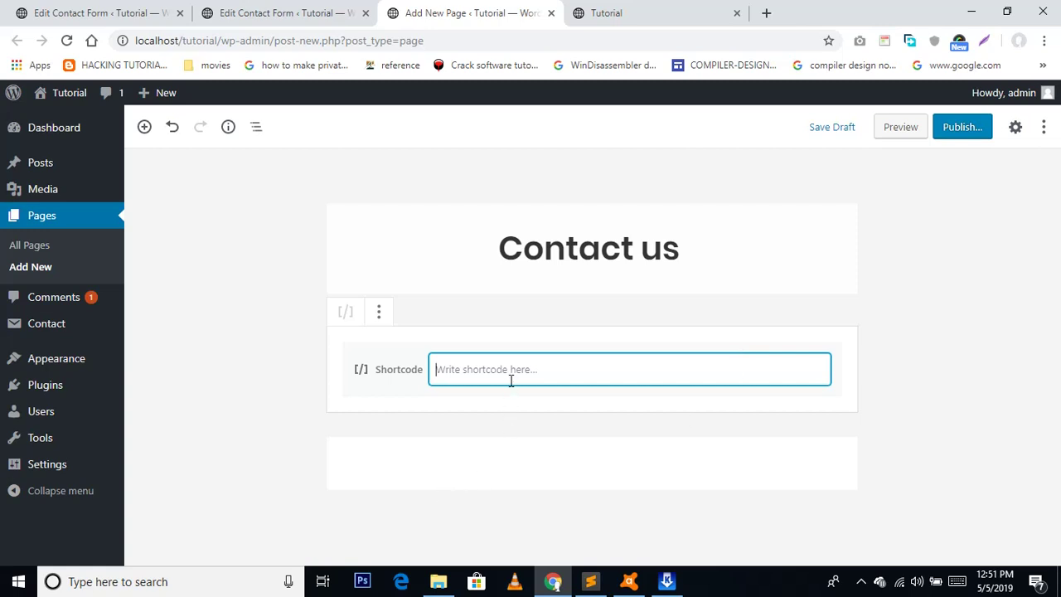
{"action": "type", "text": "[contact-form-7 id=\"47\" title=\"Contact form 1\"]"}
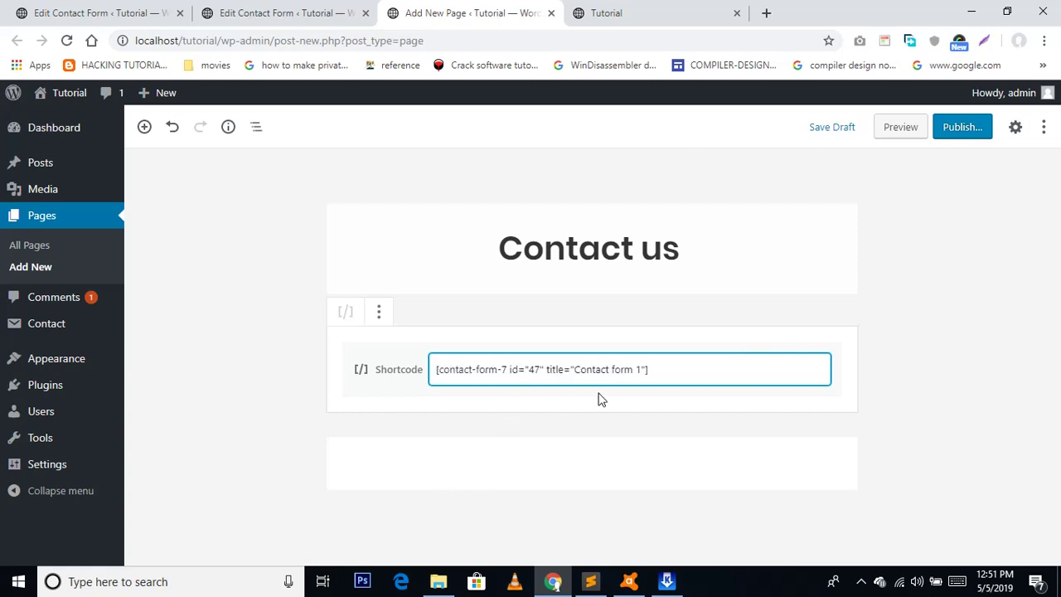
- Publish the "Contact us" page with public visibility and open the live page
{"action": "left_click", "coordinate": [969, 133]}
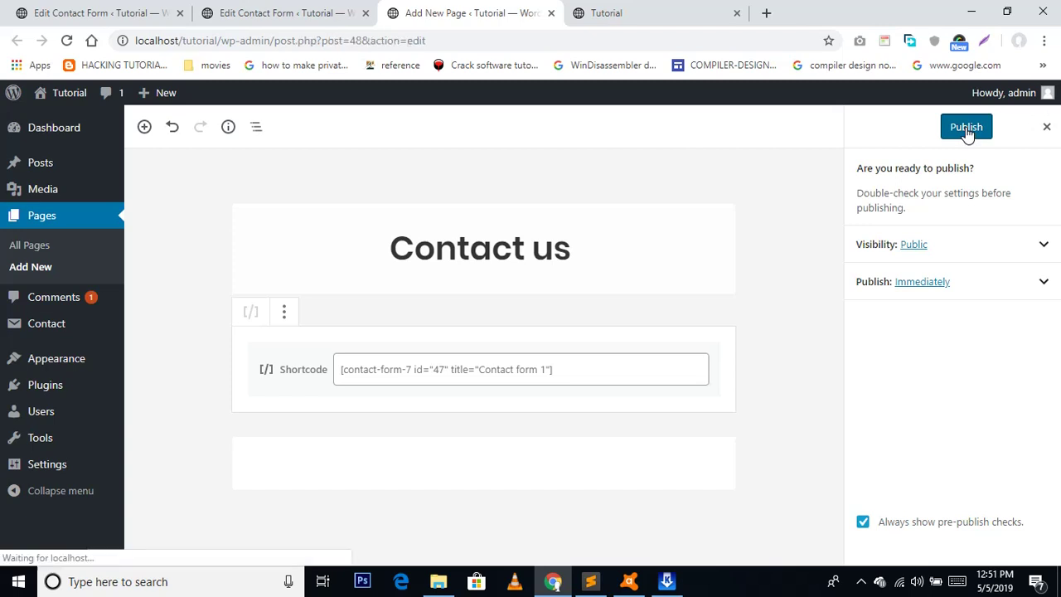
{"action": "left_click", "coordinate": [966, 134]}
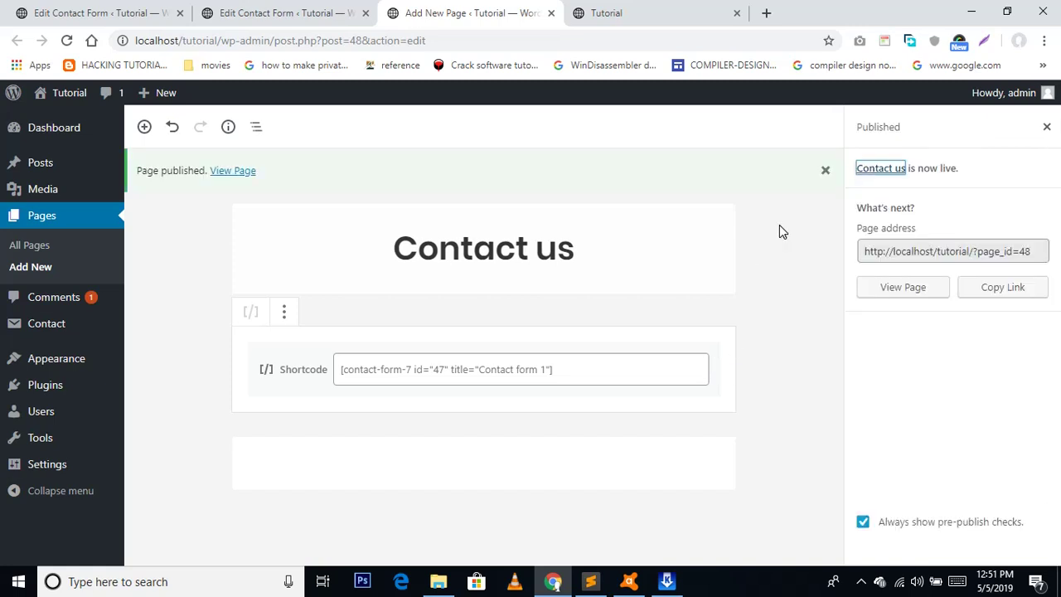
{"action": "left_click", "coordinate": [901, 290]}
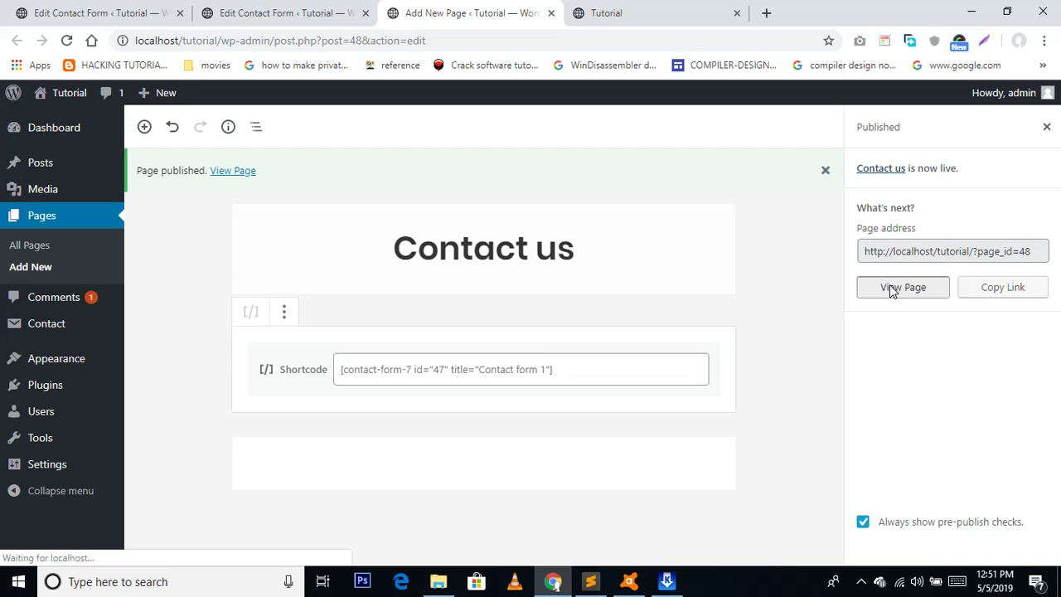
{"action": "left_click", "coordinate": [889, 286]}
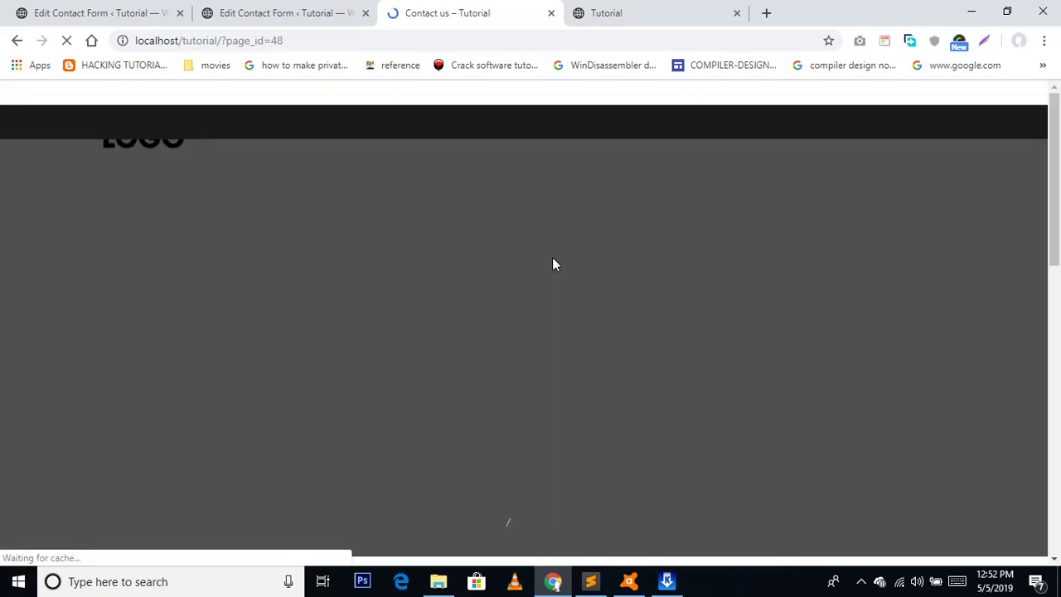
- Examine the contact form on the live "Contact us" page, from the name and email fields to the send button
{"action": "scroll", "coordinate": [552, 263], "scroll_direction": "down", "scroll_amount": 3}
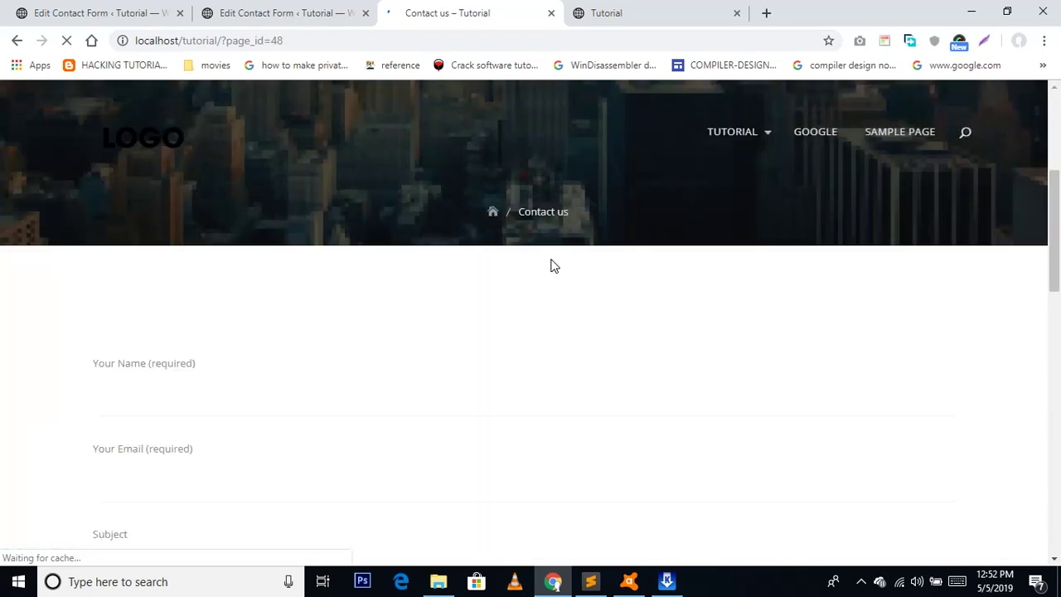
{"action": "scroll", "coordinate": [552, 262], "scroll_direction": "down", "scroll_amount": 2}
{"action": "scroll", "coordinate": [194, 207], "scroll_direction": "up", "scroll_amount": 2}
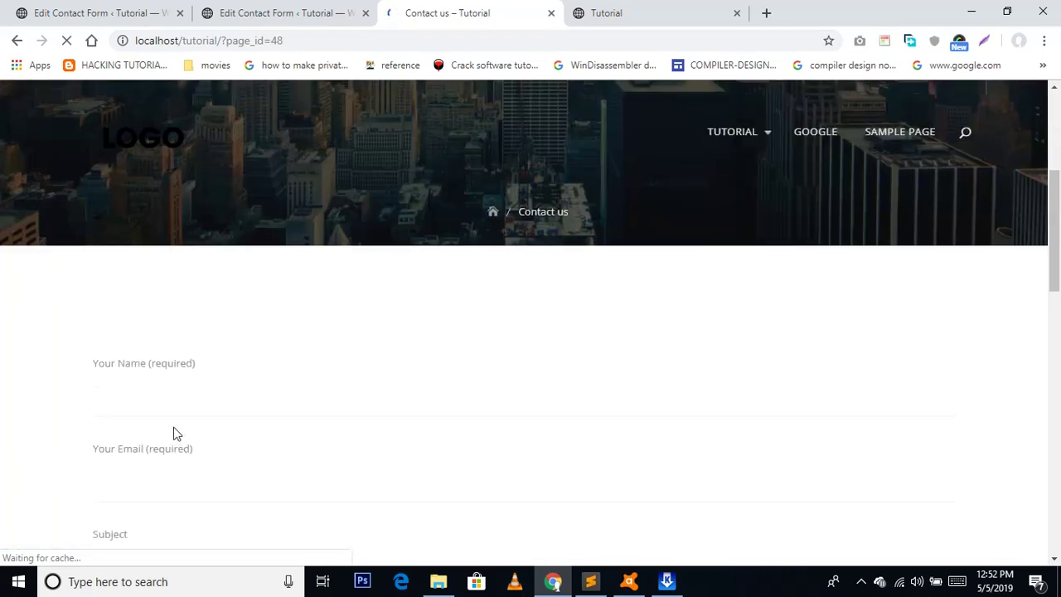
{"action": "left_click", "coordinate": [174, 403]}
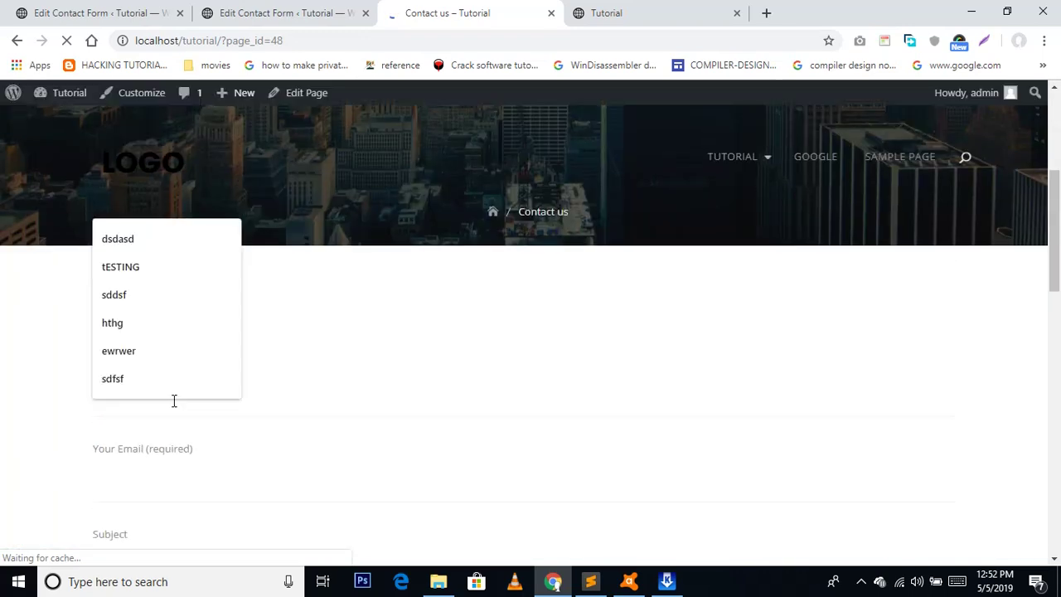
{"action": "left_click", "coordinate": [180, 494]}
{"action": "scroll", "coordinate": [178, 485], "scroll_direction": "down", "scroll_amount": 4}
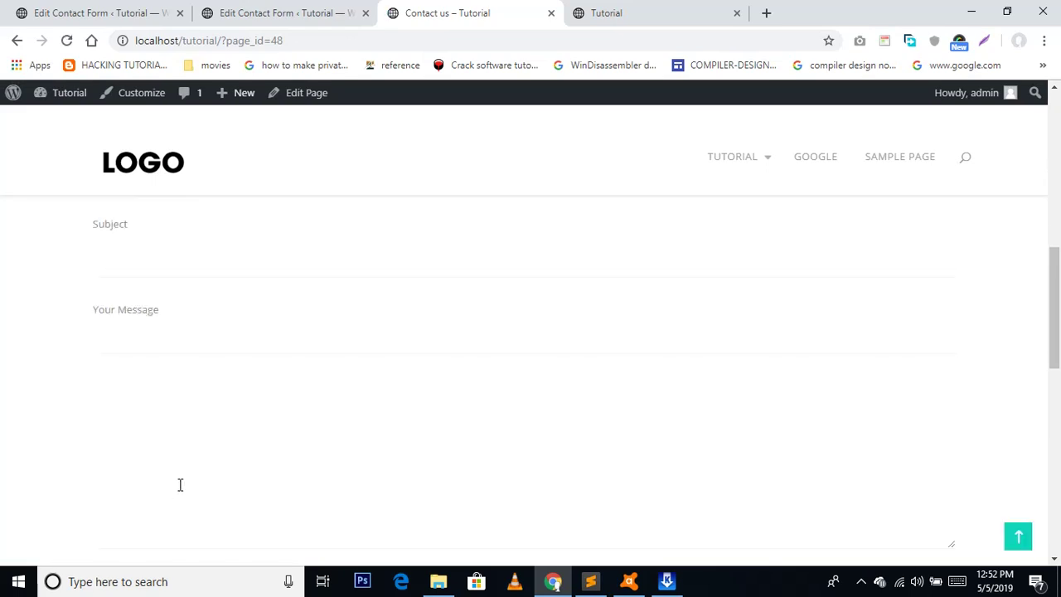
{"action": "scroll", "coordinate": [302, 423], "scroll_direction": "down", "scroll_amount": 1}
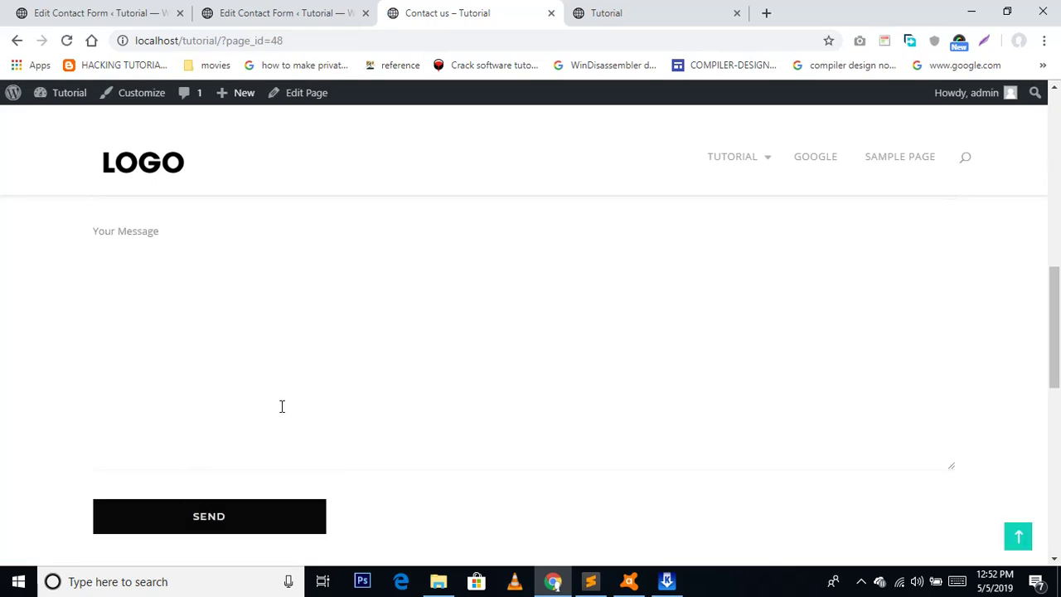
{"action": "scroll", "coordinate": [282, 404], "scroll_direction": "up", "scroll_amount": 6}
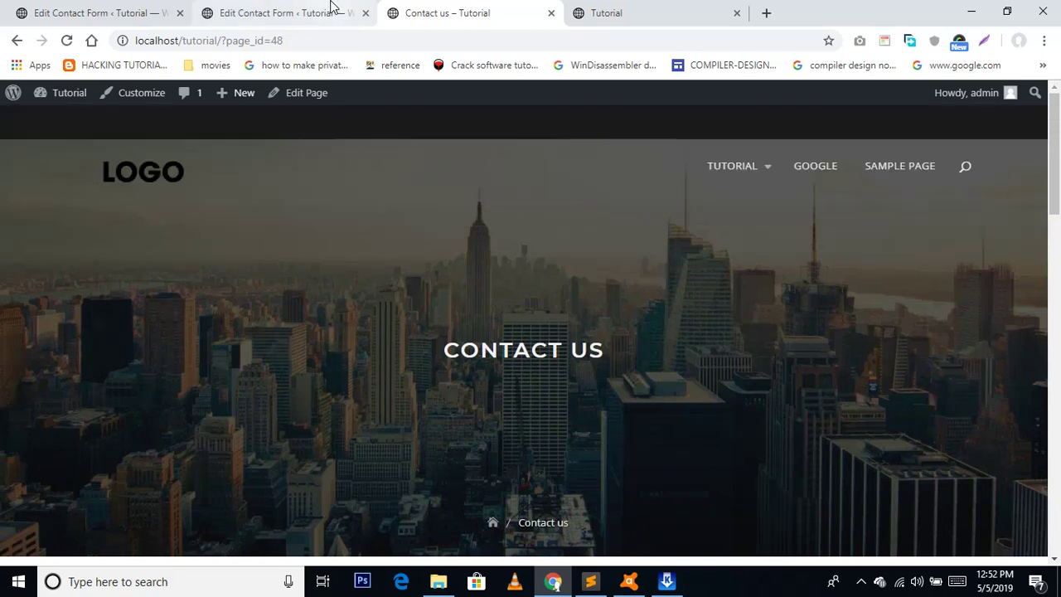
- Switch from the live page back to the WordPress admin, open the Add Plugins page and browse the featured plugins
{"action": "left_click", "coordinate": [332, 10]}
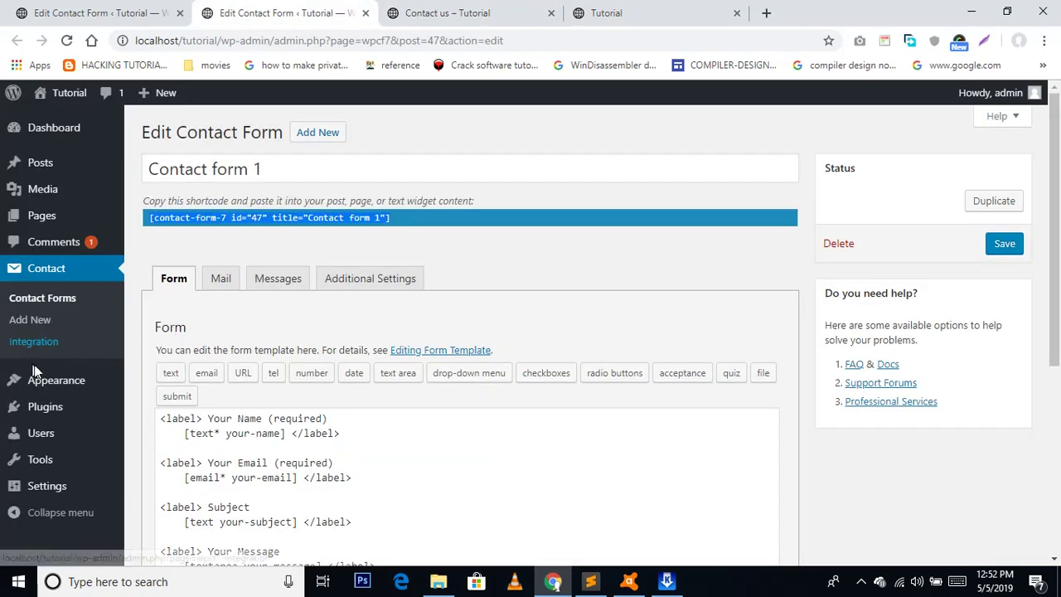
{"action": "mouse_move", "coordinate": [62, 387]}
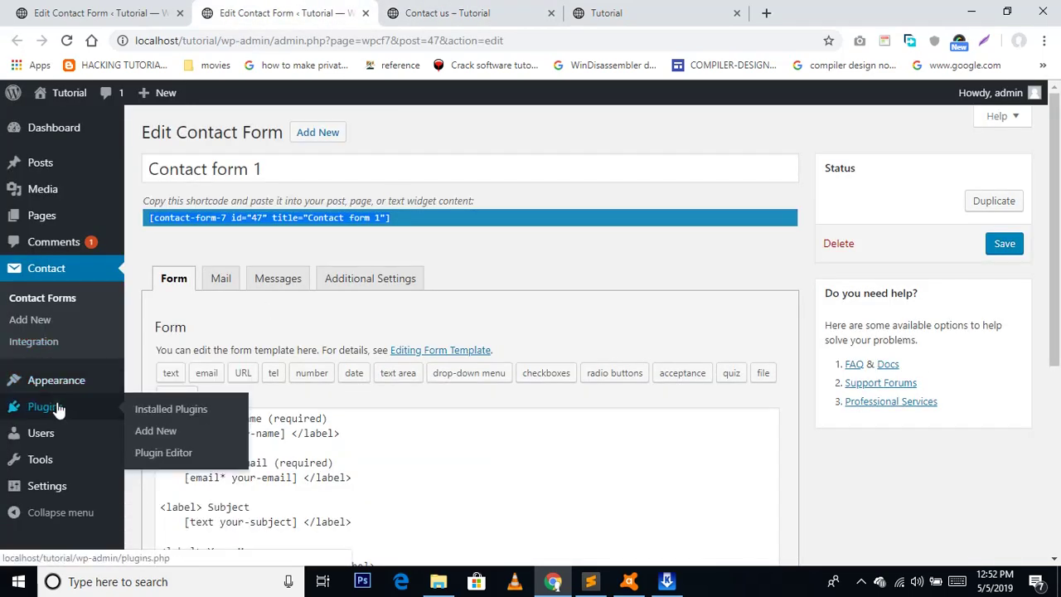
{"action": "mouse_move", "coordinate": [99, 419]}
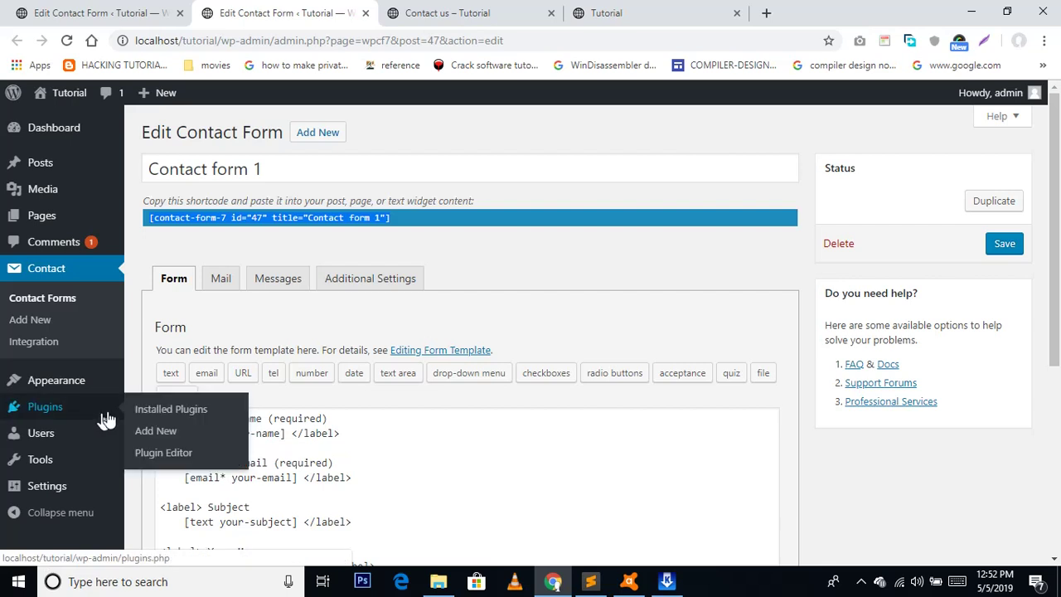
{"action": "left_click", "coordinate": [177, 412]}
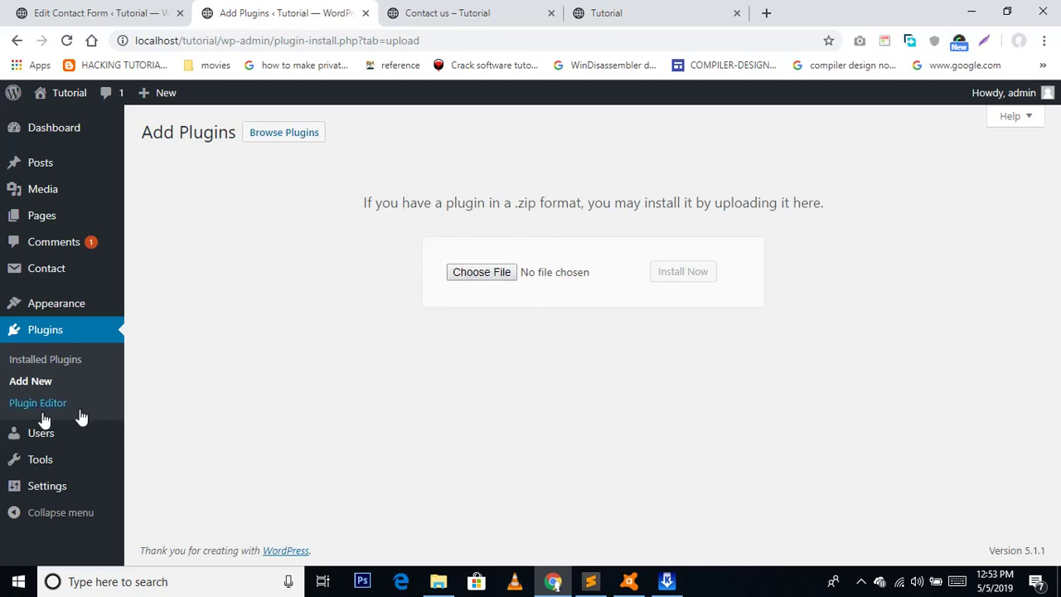
{"action": "left_click", "coordinate": [33, 380]}
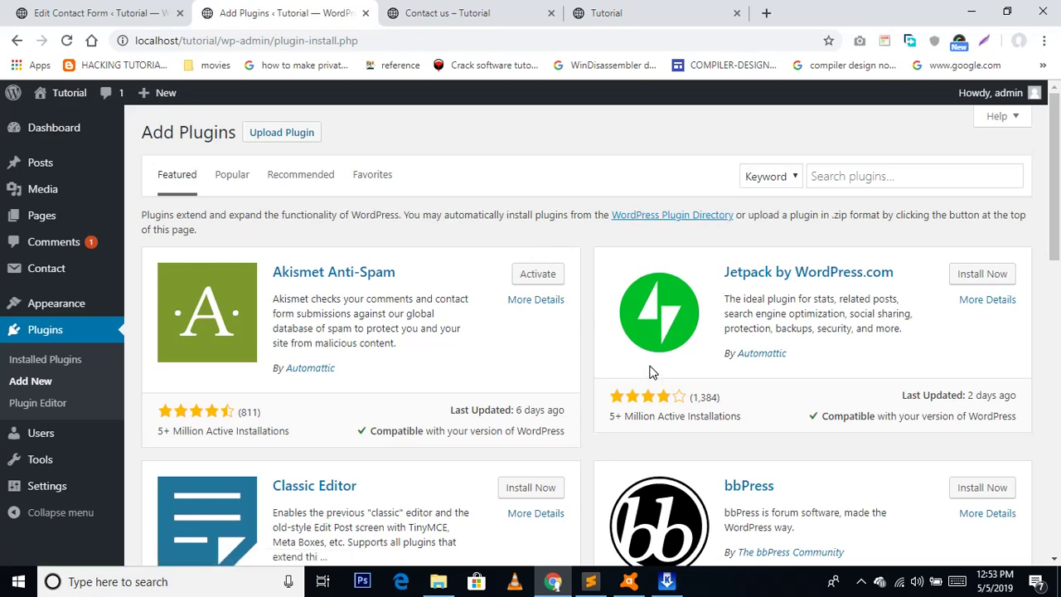
{"action": "scroll", "coordinate": [649, 369], "scroll_direction": "down", "scroll_amount": 5}
{"action": "scroll", "coordinate": [555, 324], "scroll_direction": "up", "scroll_amount": 6}
{"action": "scroll", "coordinate": [621, 224], "scroll_direction": "down", "scroll_amount": 7}
{"action": "scroll", "coordinate": [618, 226], "scroll_direction": "up", "scroll_amount": 7}
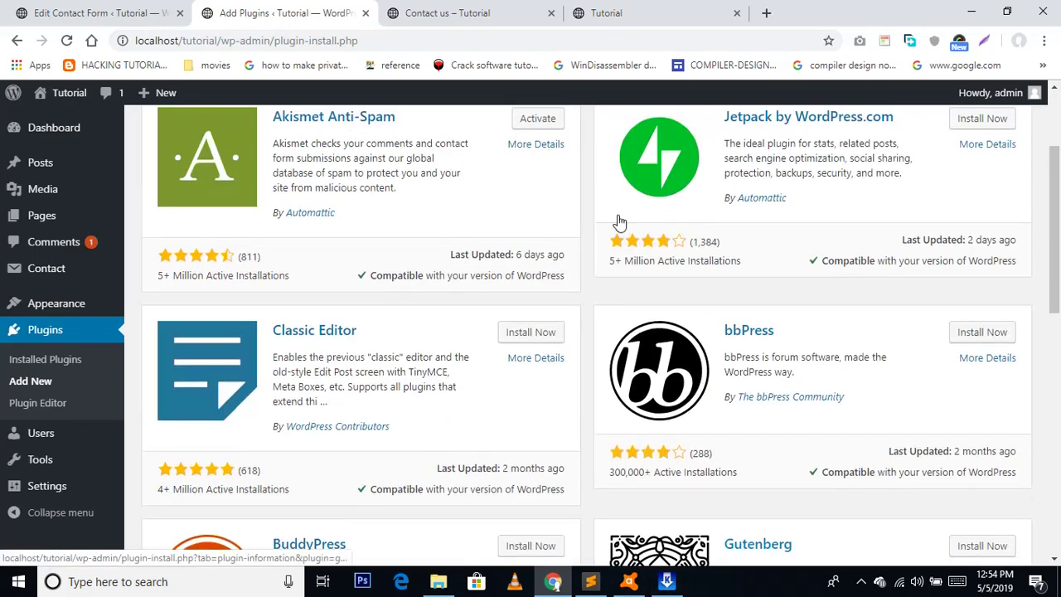